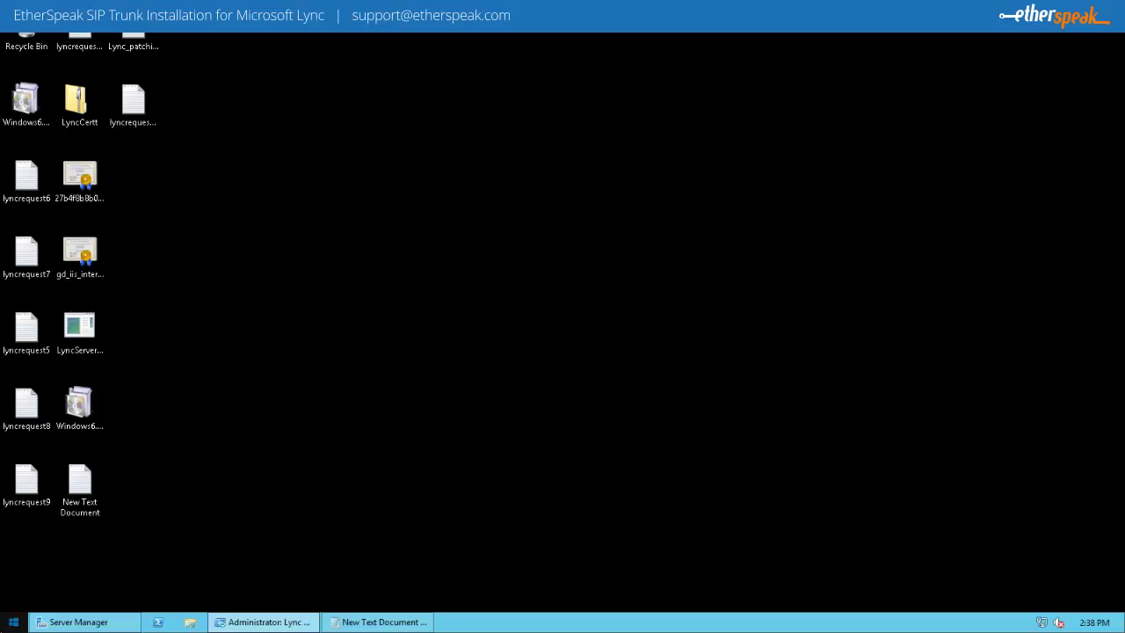
Step: Download the current topology in Topology Builder and save it over LyncTopology02072014.tbxml
left_click(26, 622)
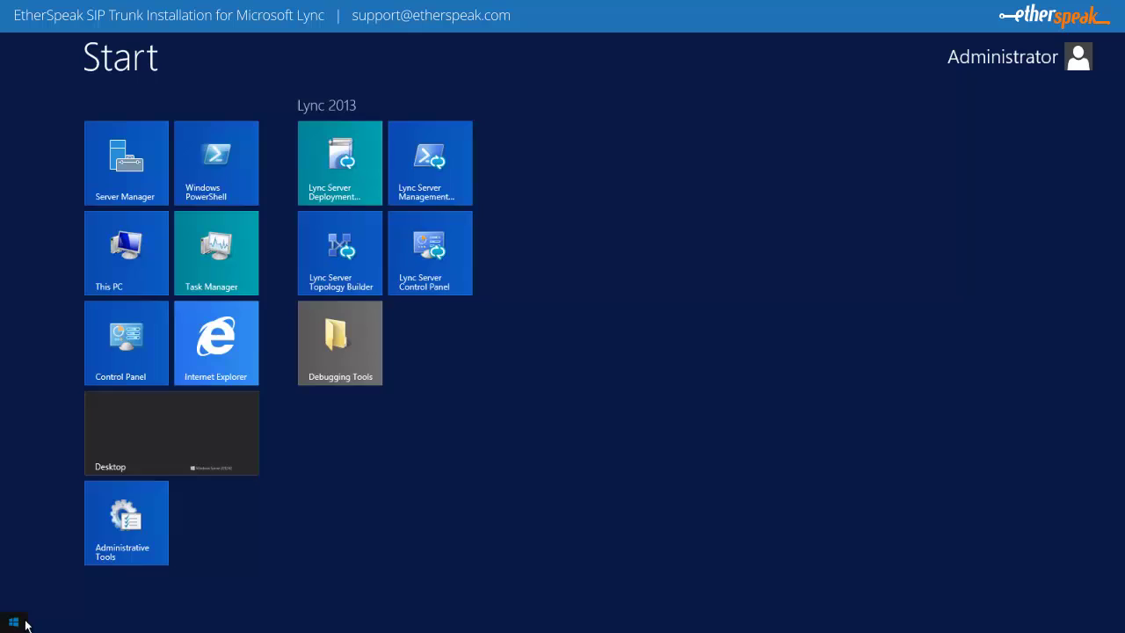
left_click(330, 257)
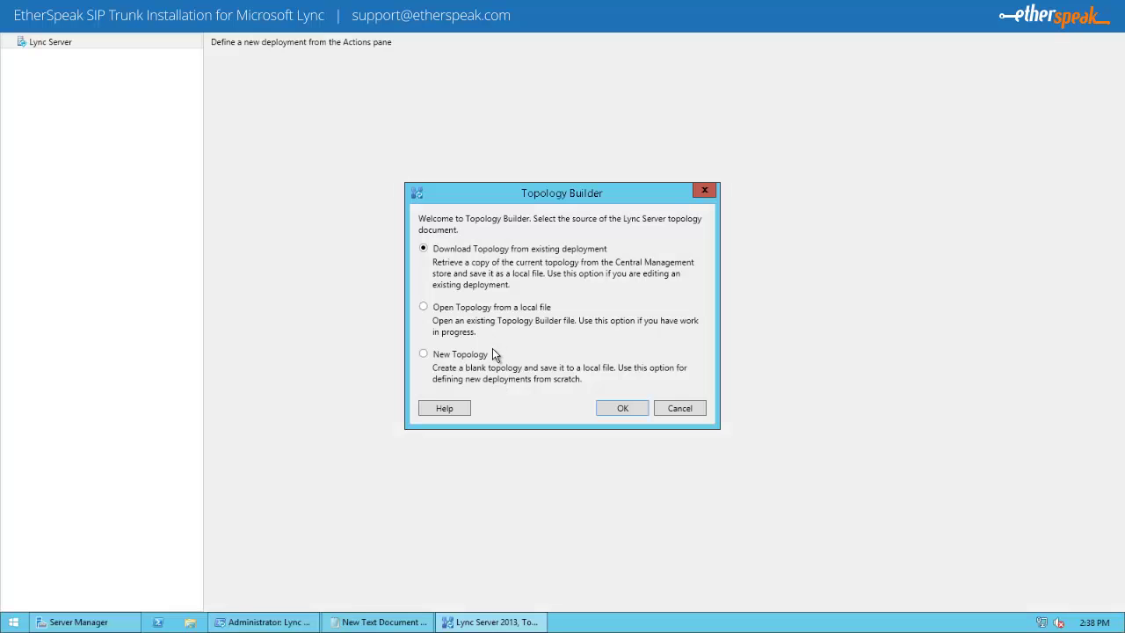
left_click(618, 409)
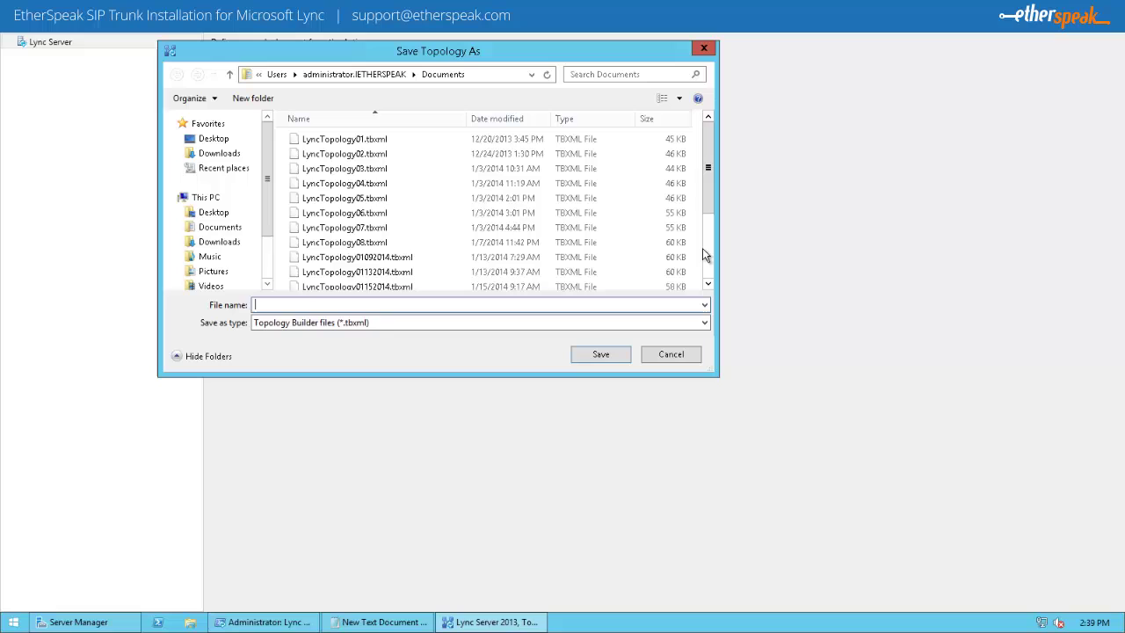
scroll(703, 253, "down", 3)
left_click(386, 283)
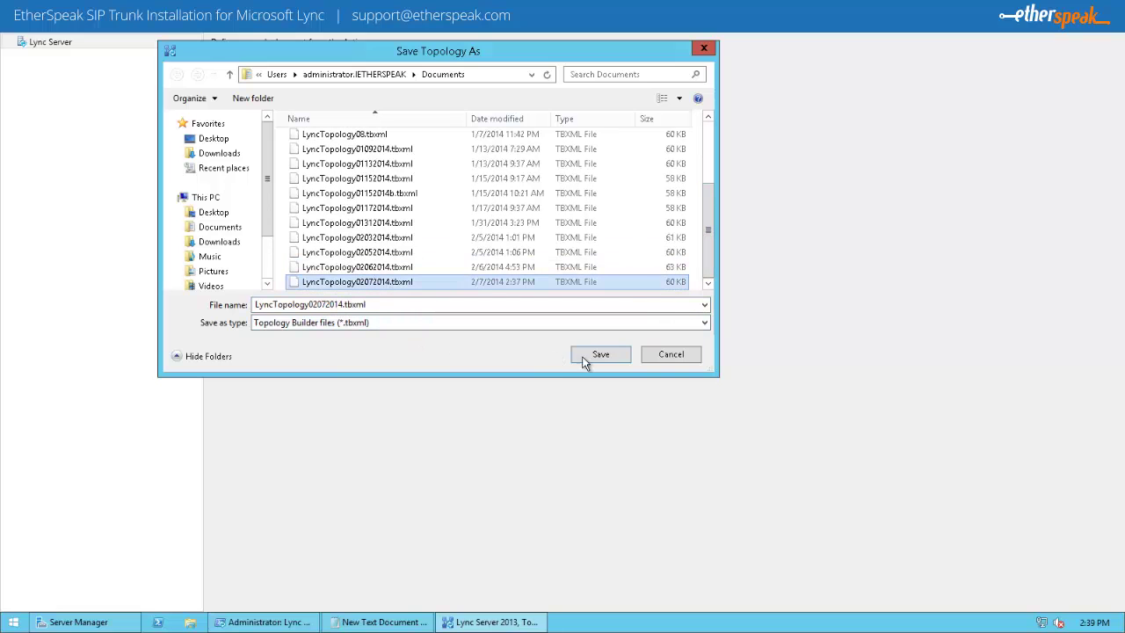
left_click(606, 354)
left_click(600, 317)
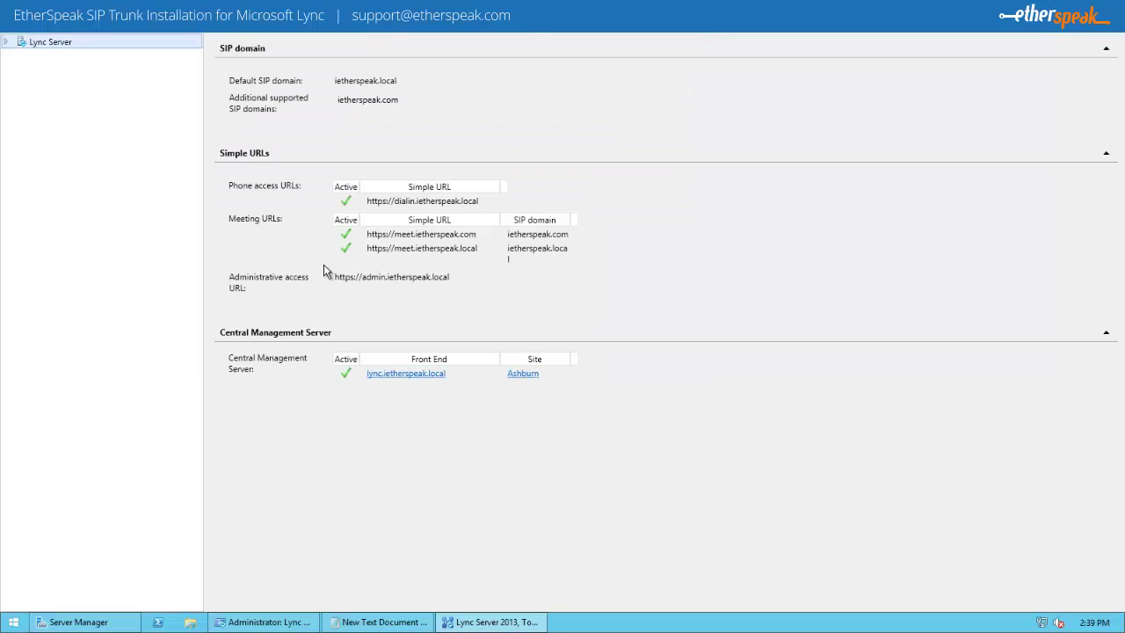
Step: Expand Ashburn > Shared Components to list the existing PSTN gateways
left_click(8, 44)
left_click(19, 57)
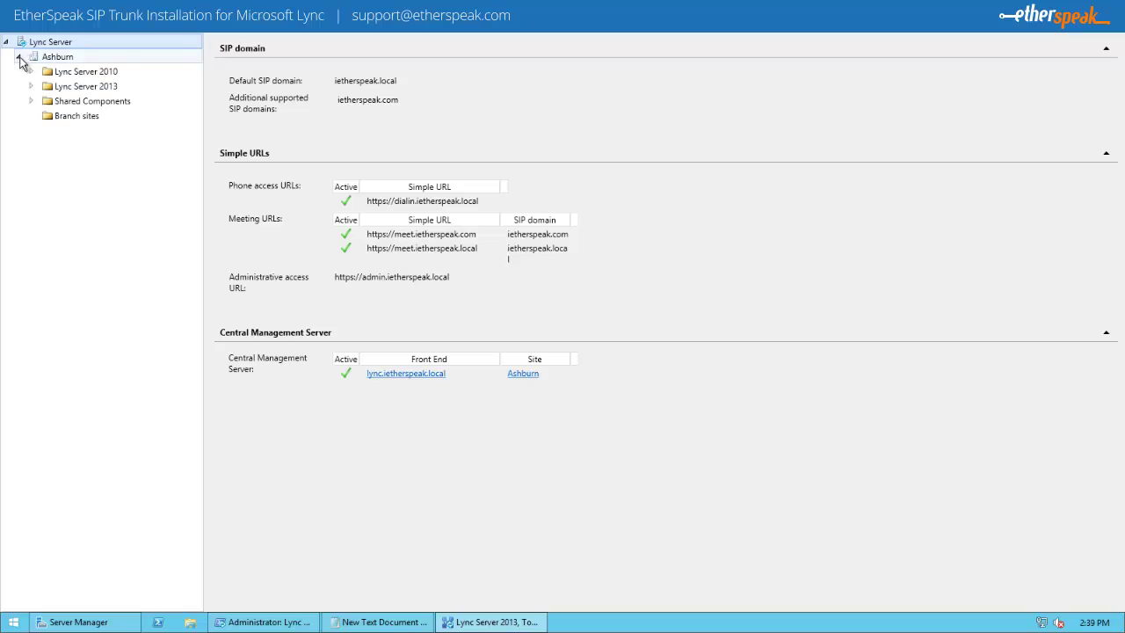
left_click(31, 101)
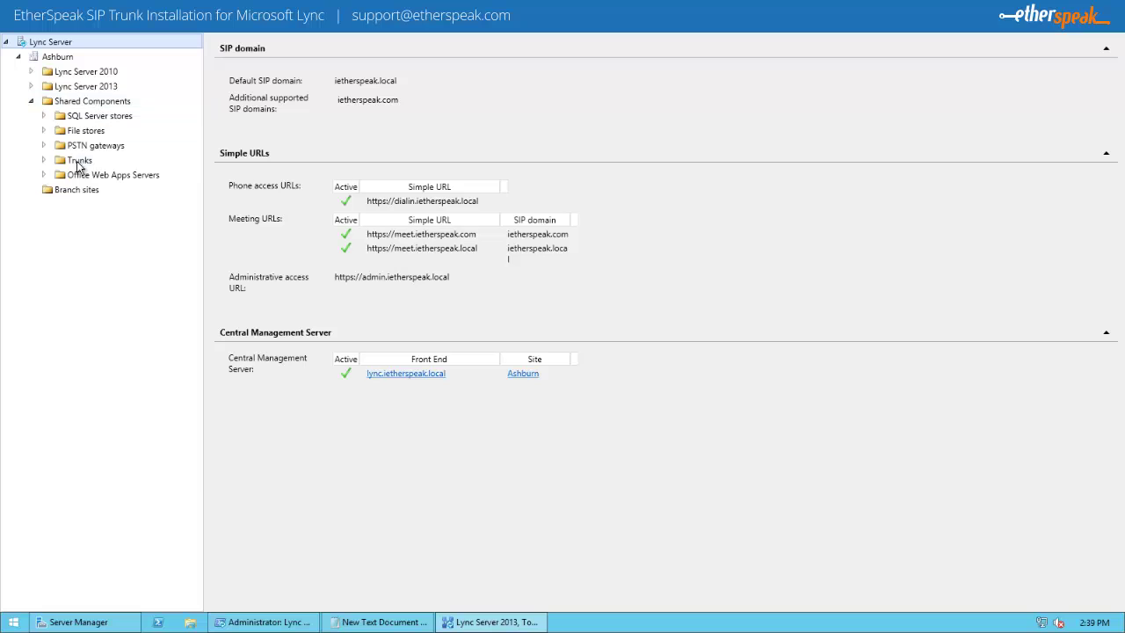
left_click(44, 146)
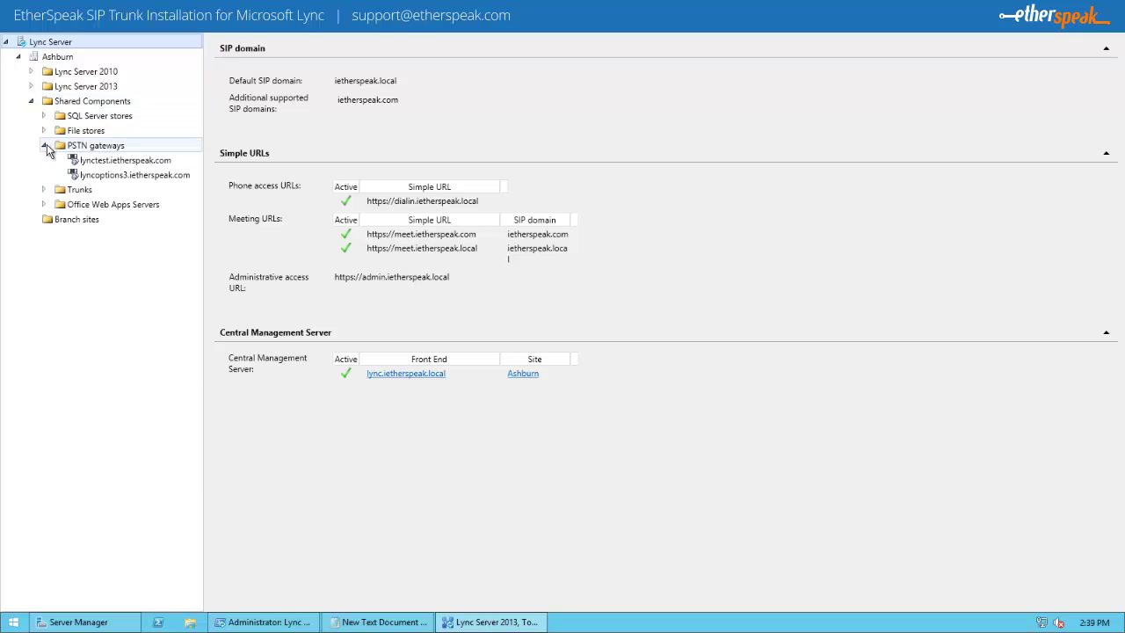
Step: Define a new IP/PSTN gateway with FQDN lyncoptions2.ietherspeak.com, keeping default IPv4 settings
right_click(97, 147)
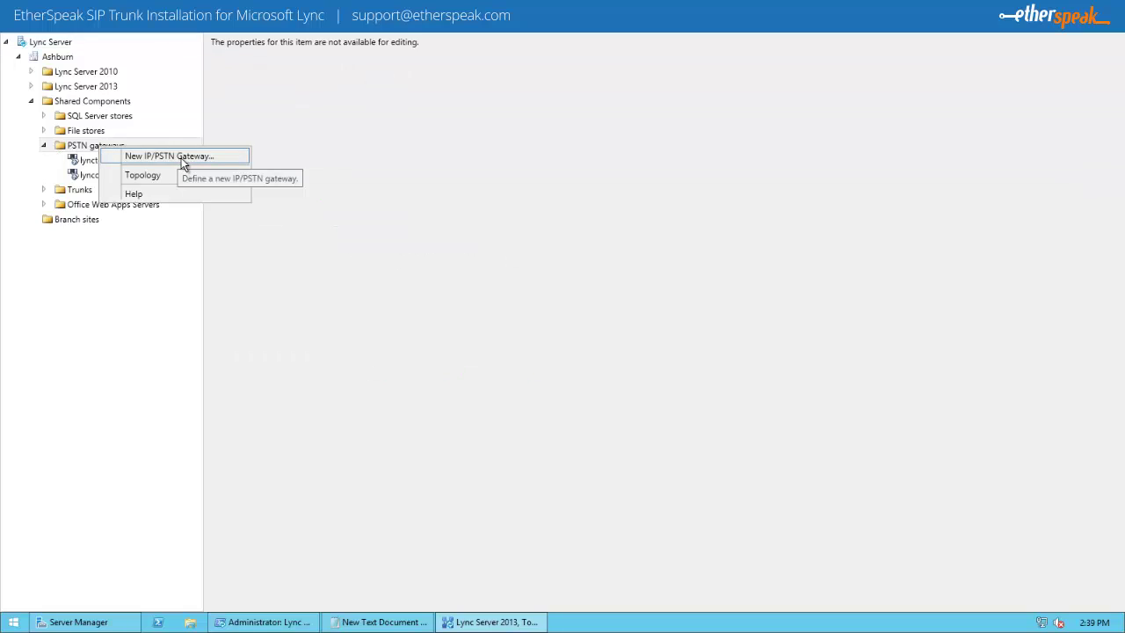
left_click(184, 157)
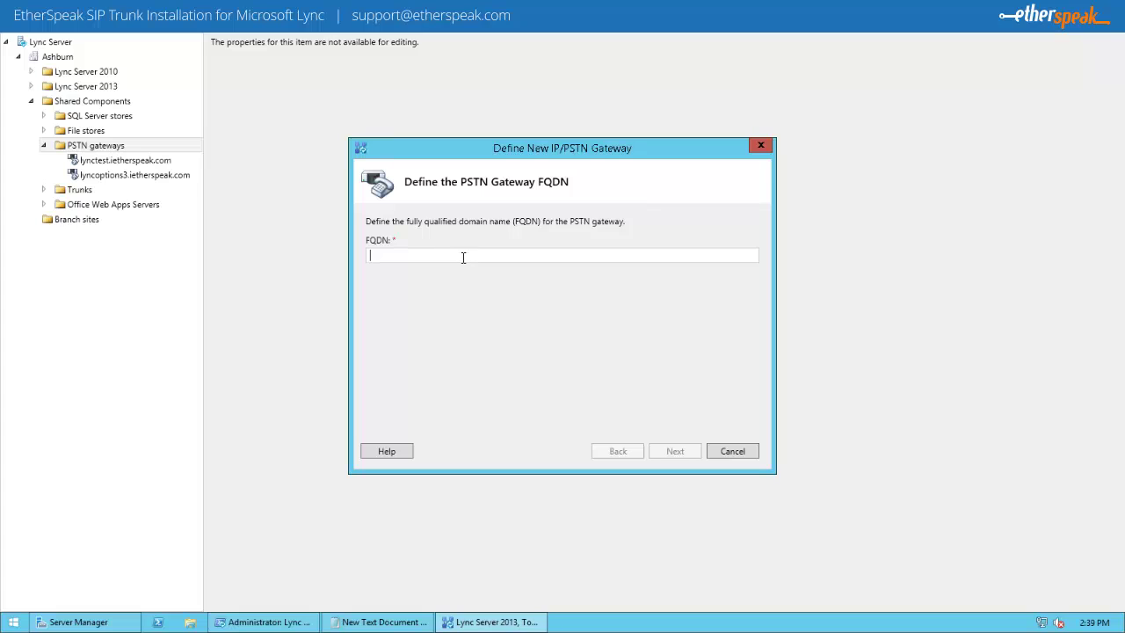
type("l")
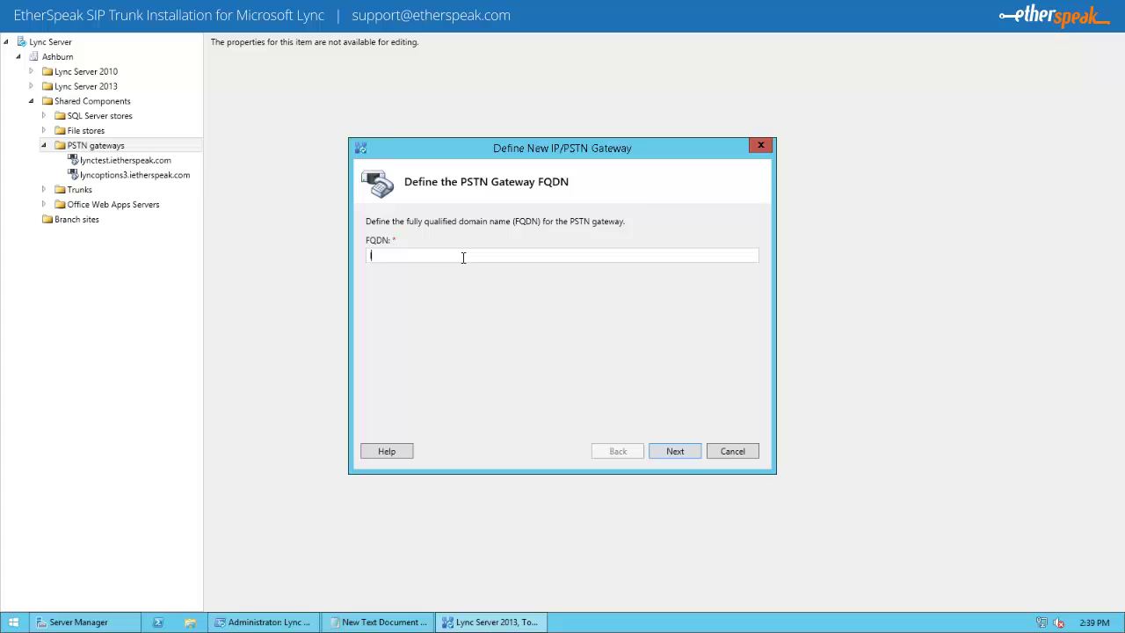
type("yncoptions2.ietherspeak.com")
left_click(677, 453)
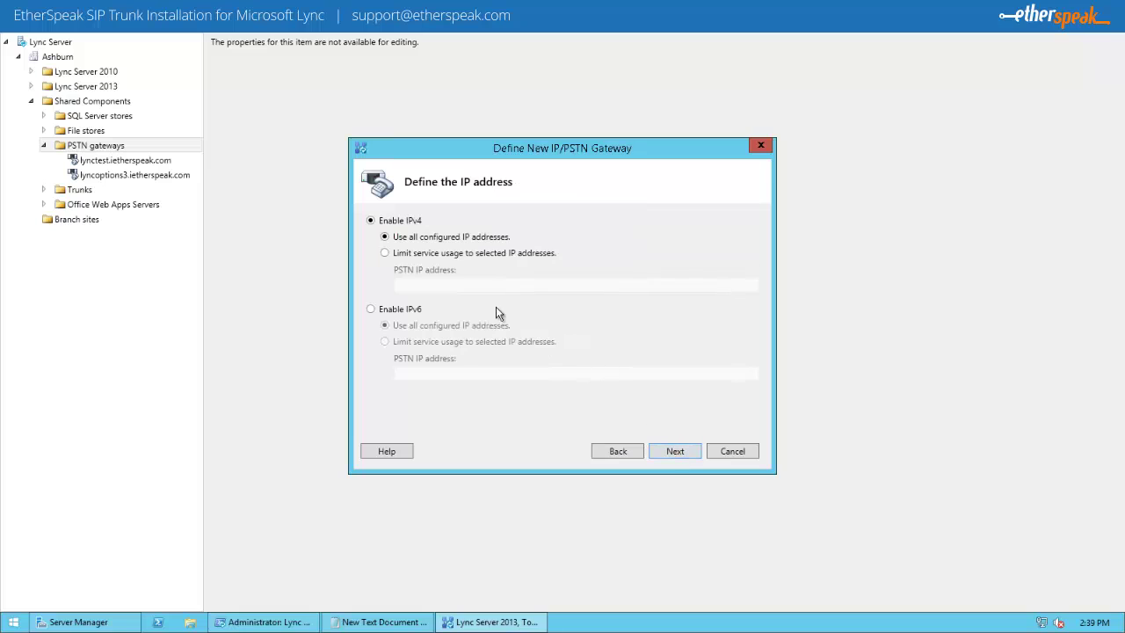
left_click(679, 451)
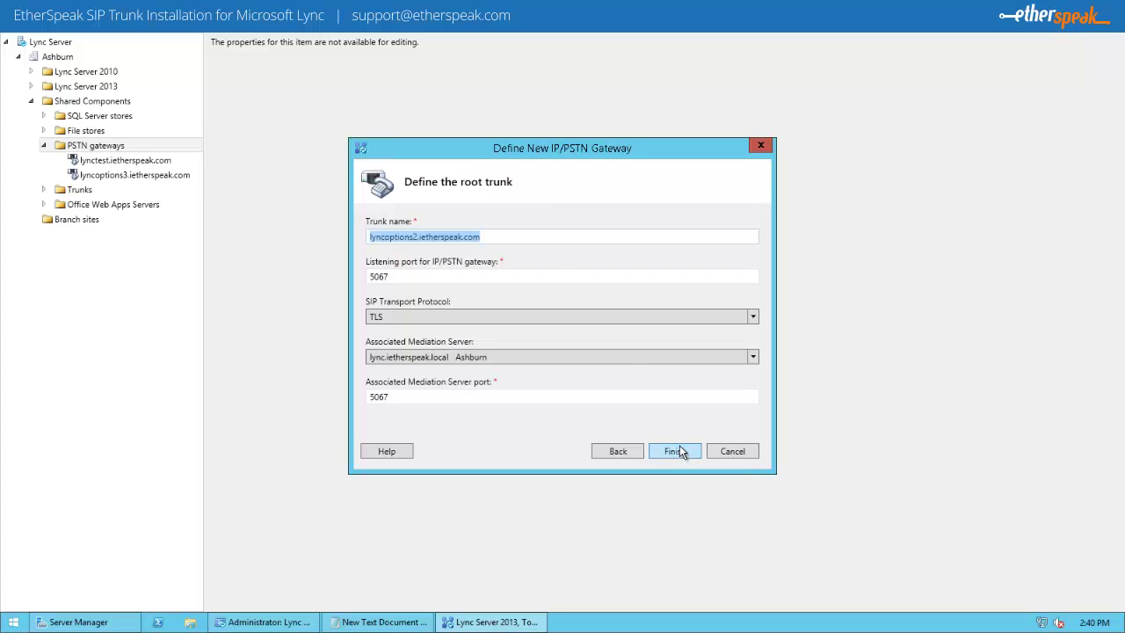
Step: Give the gateway's root trunk listening port 5060 and TCP transport, then finish
double_click(408, 276)
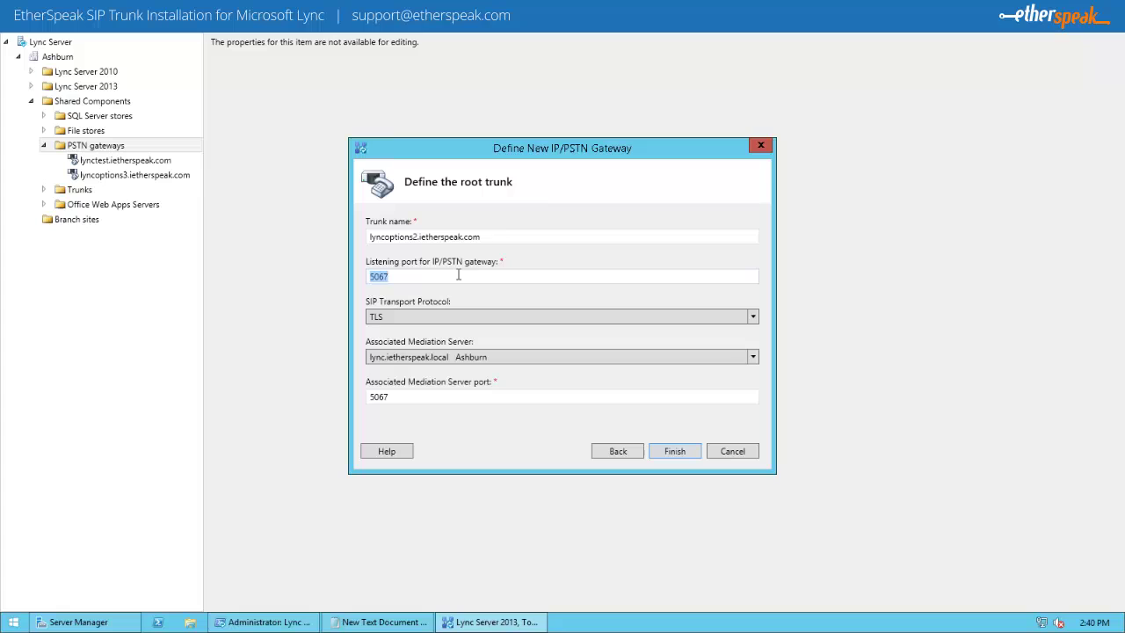
type("5060")
left_click(405, 318)
left_click(402, 331)
double_click(420, 397)
left_click(432, 399)
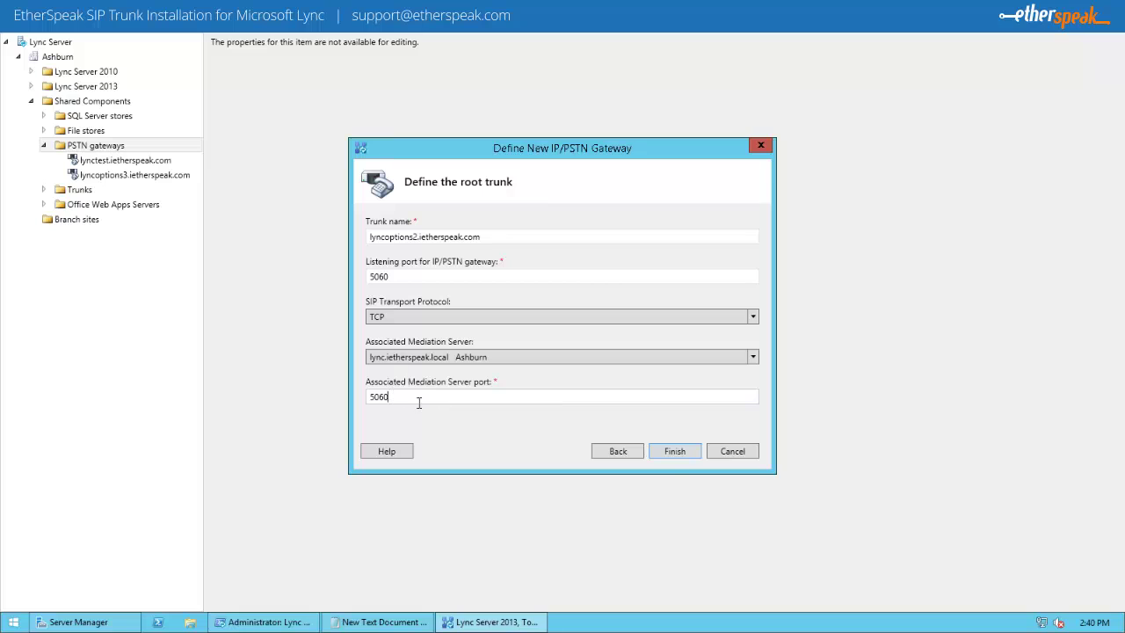
left_click(675, 452)
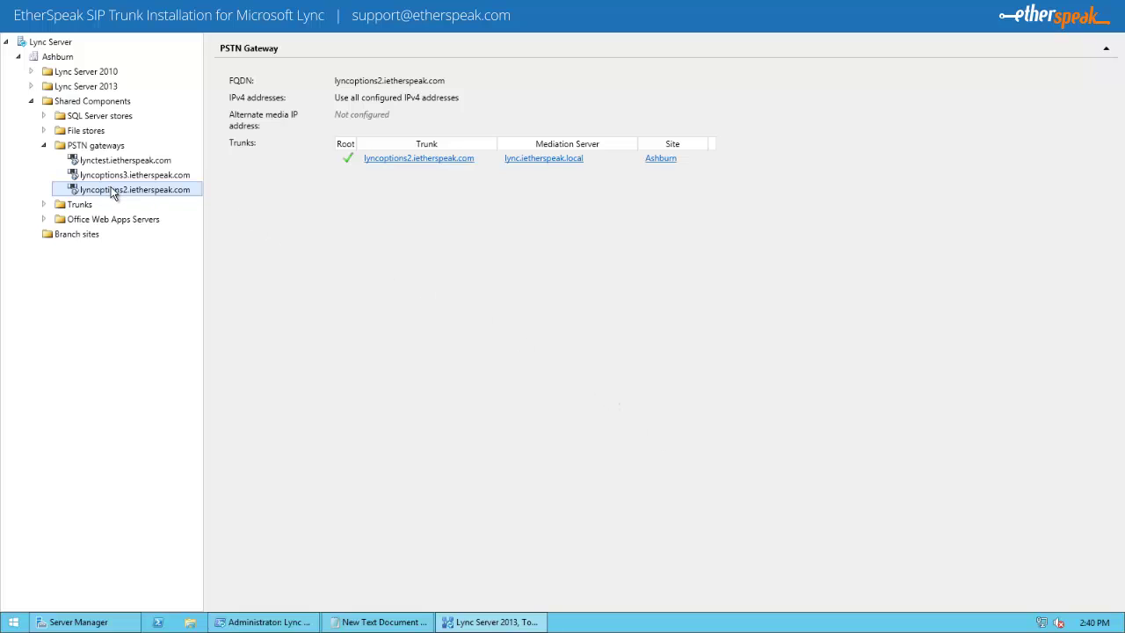
Step: Open the properties of the lync.ietherspeak.local mediation pool
left_click(32, 87)
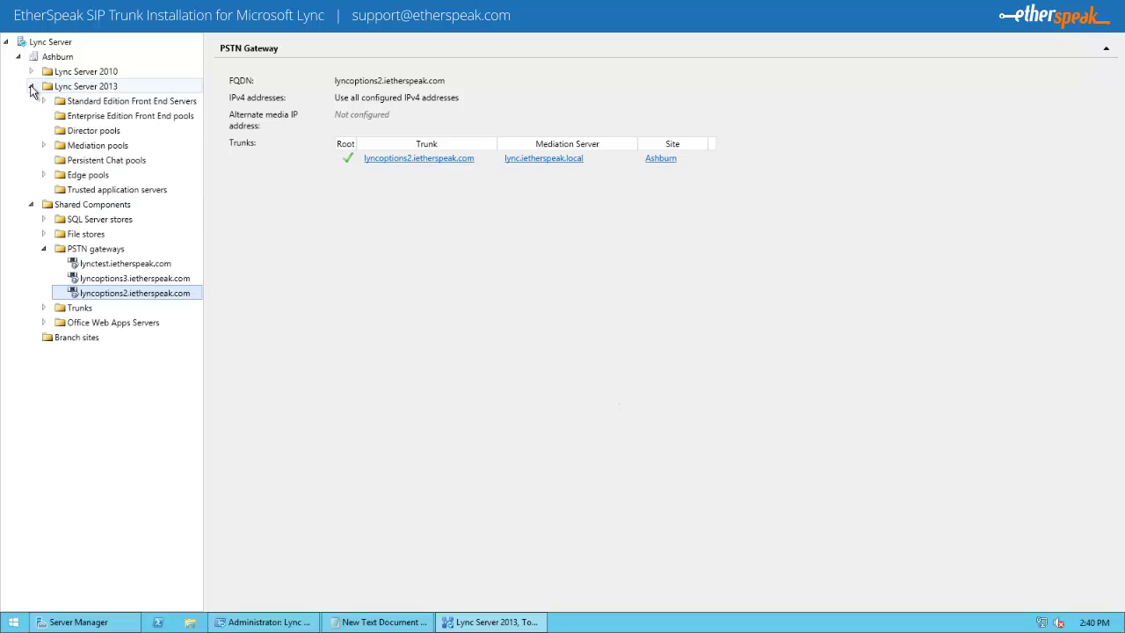
left_click(45, 146)
left_click(106, 160)
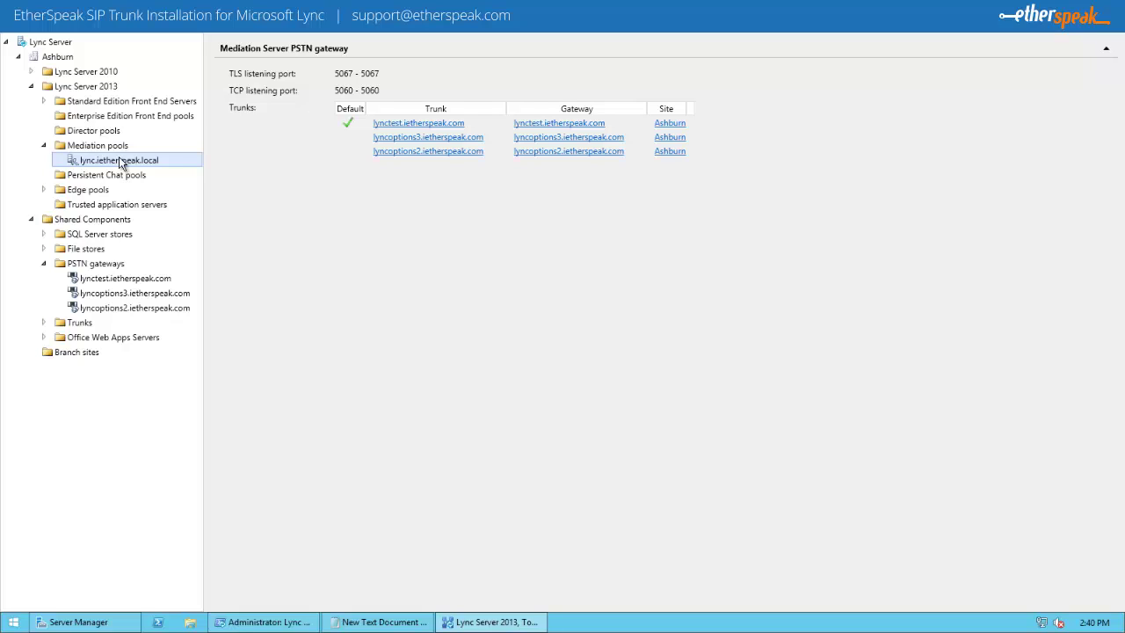
right_click(122, 163)
left_click(163, 173)
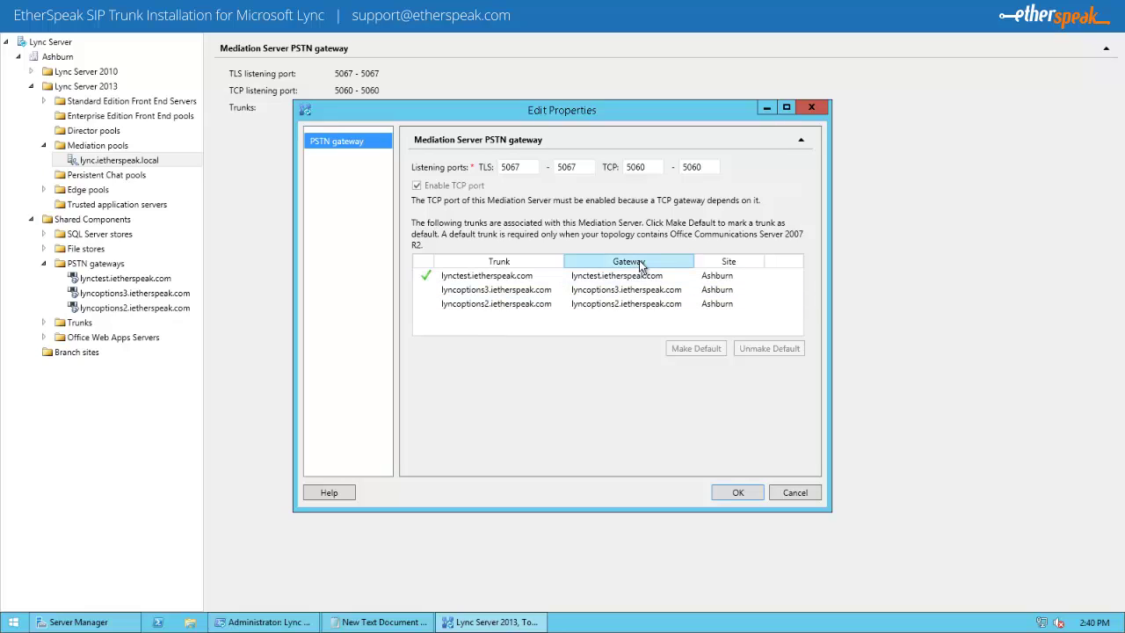
Step: Make the lyncoptions2.ietherspeak.com trunk the mediation server's default trunk and apply
left_click(485, 303)
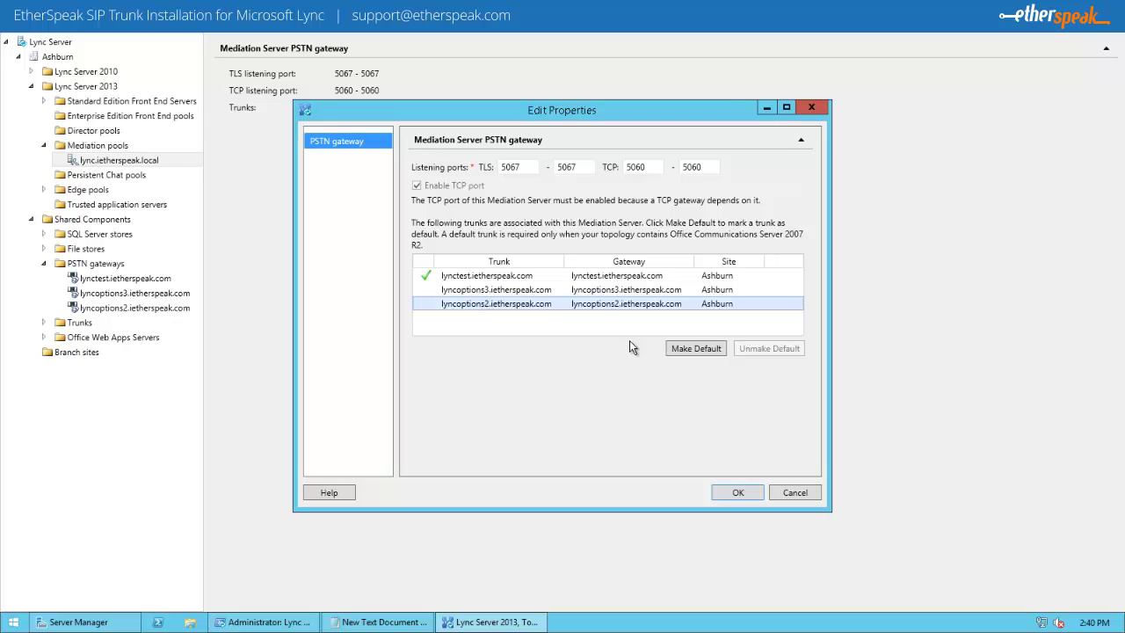
left_click(697, 348)
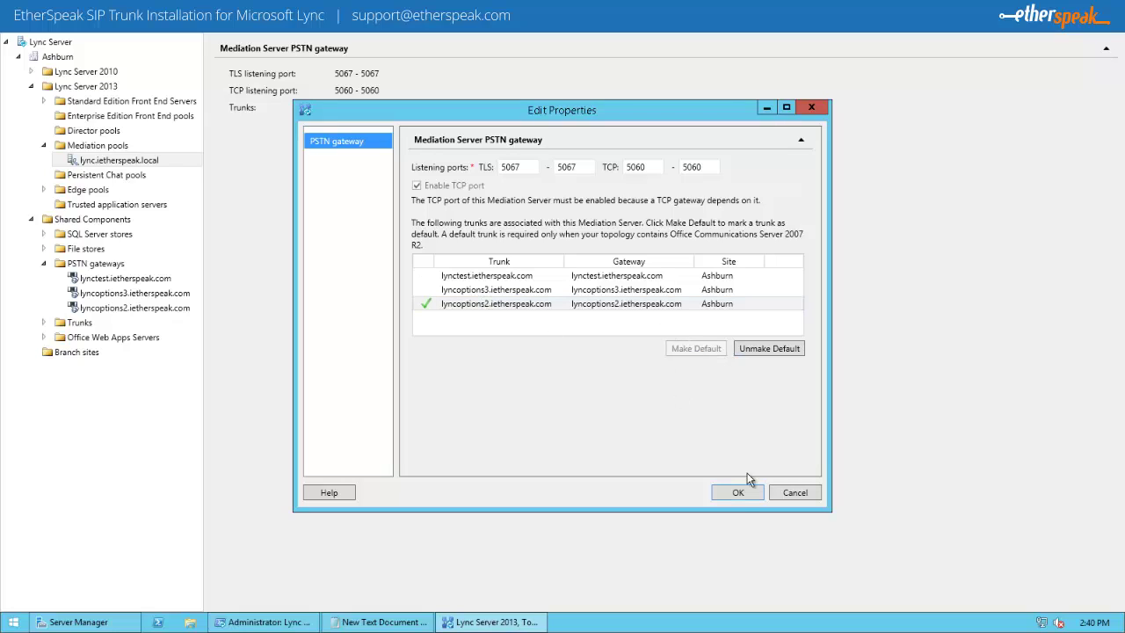
left_click(519, 304)
left_click(532, 290)
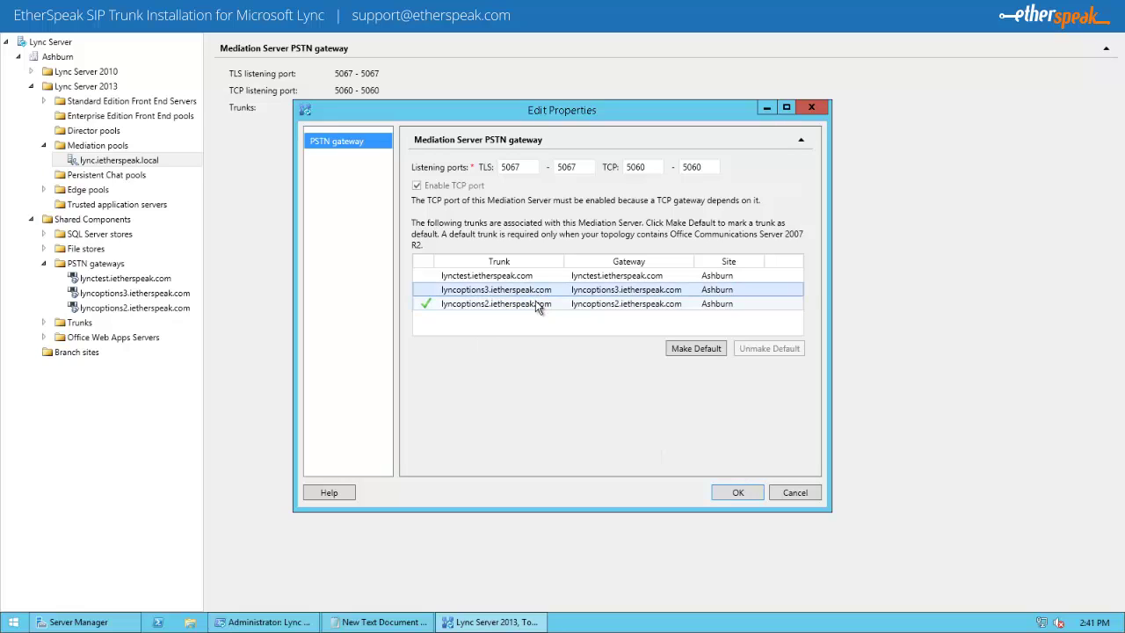
left_click(527, 303)
left_click(738, 493)
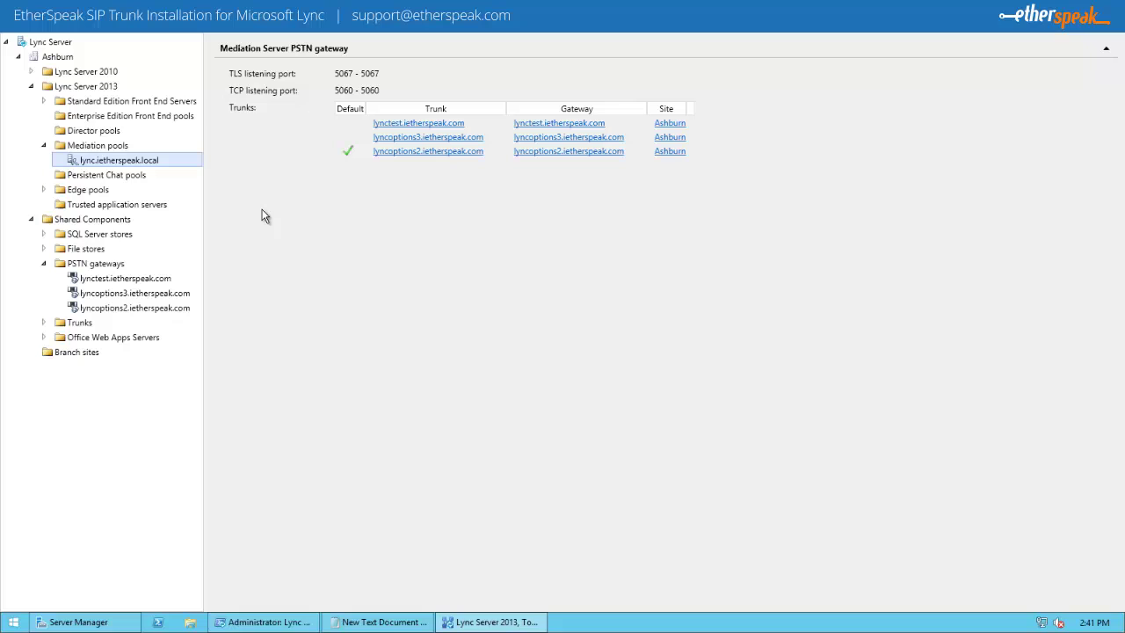
Step: Publish the updated topology, then minimize Topology Builder to show the desktop
right_click(43, 43)
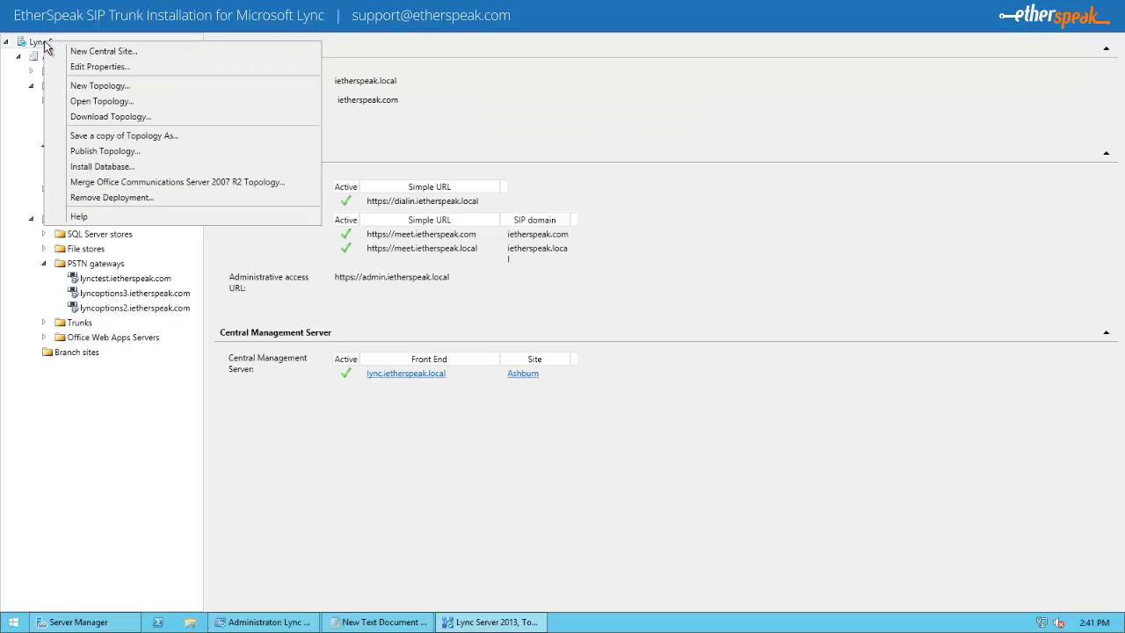
left_click(123, 154)
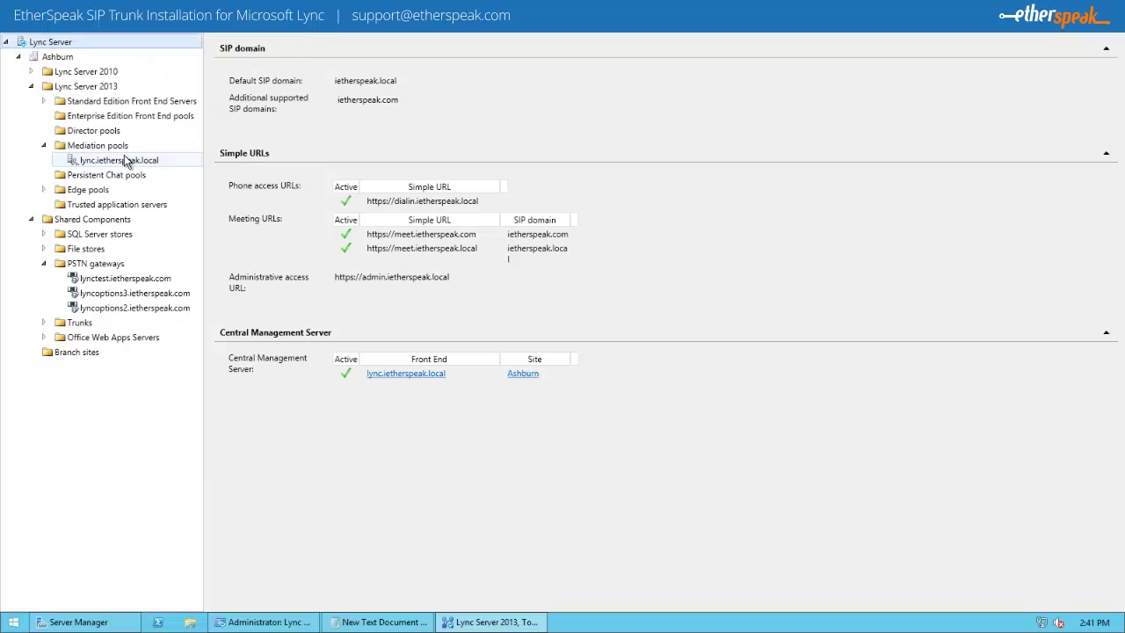
left_click(669, 453)
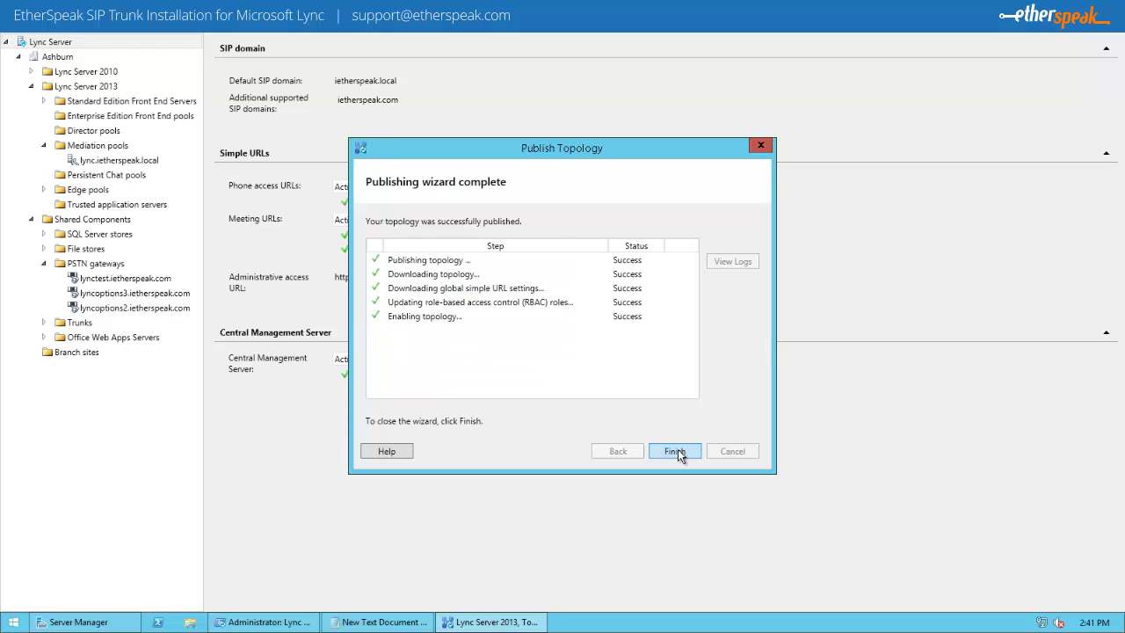
left_click(676, 451)
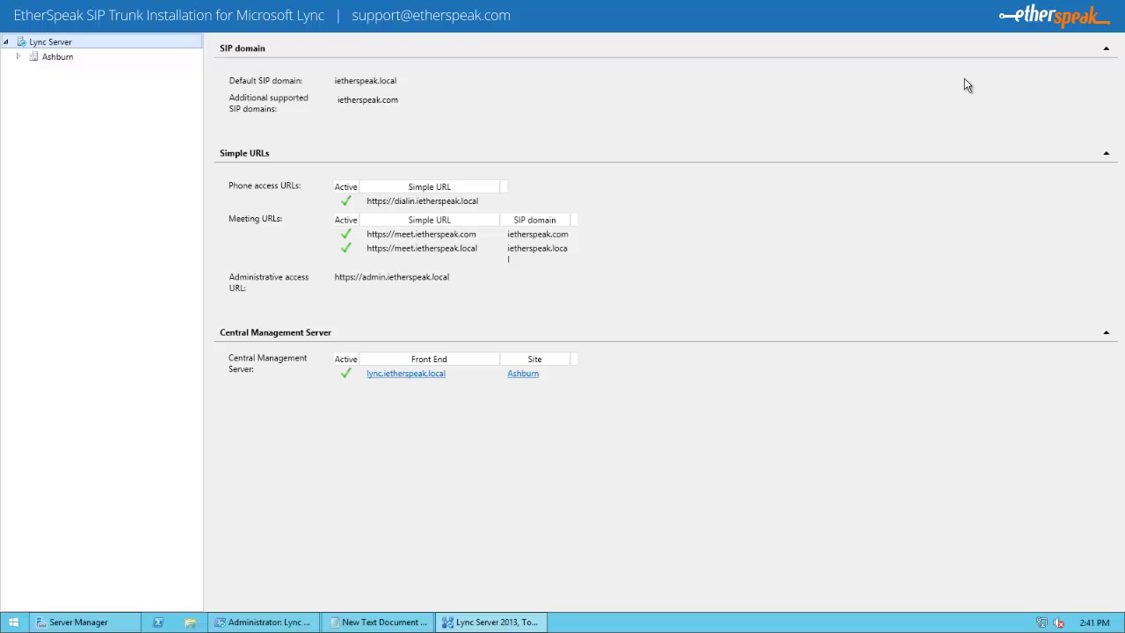
left_click(1046, 11)
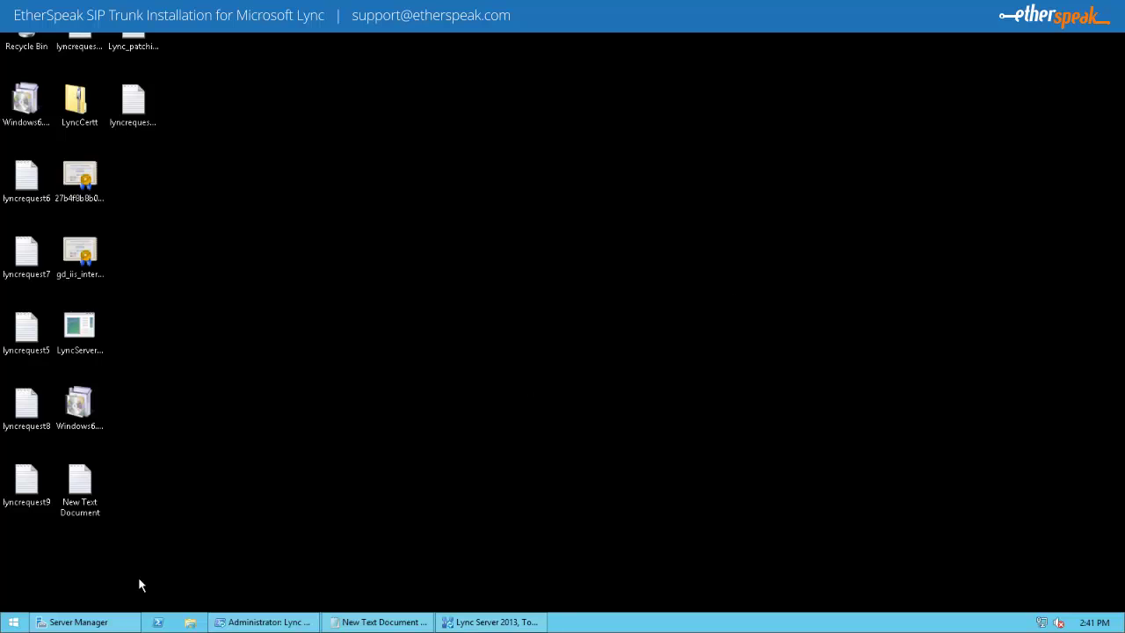
Step: Launch the Lync Server Control Panel and sign in as administrator
left_click(13, 621)
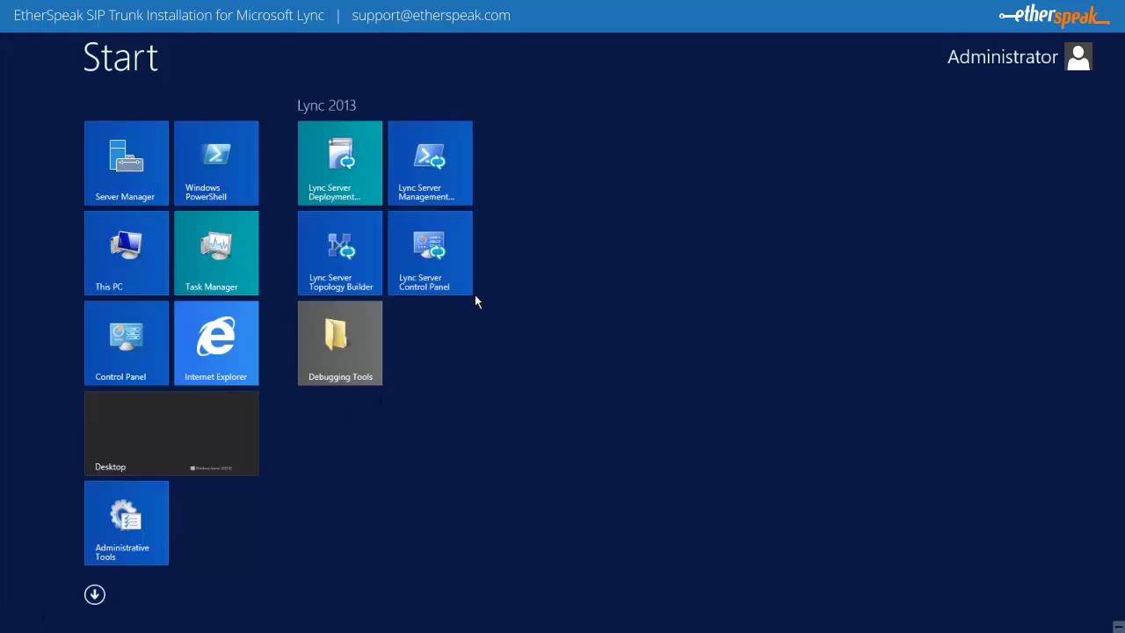
left_click(437, 254)
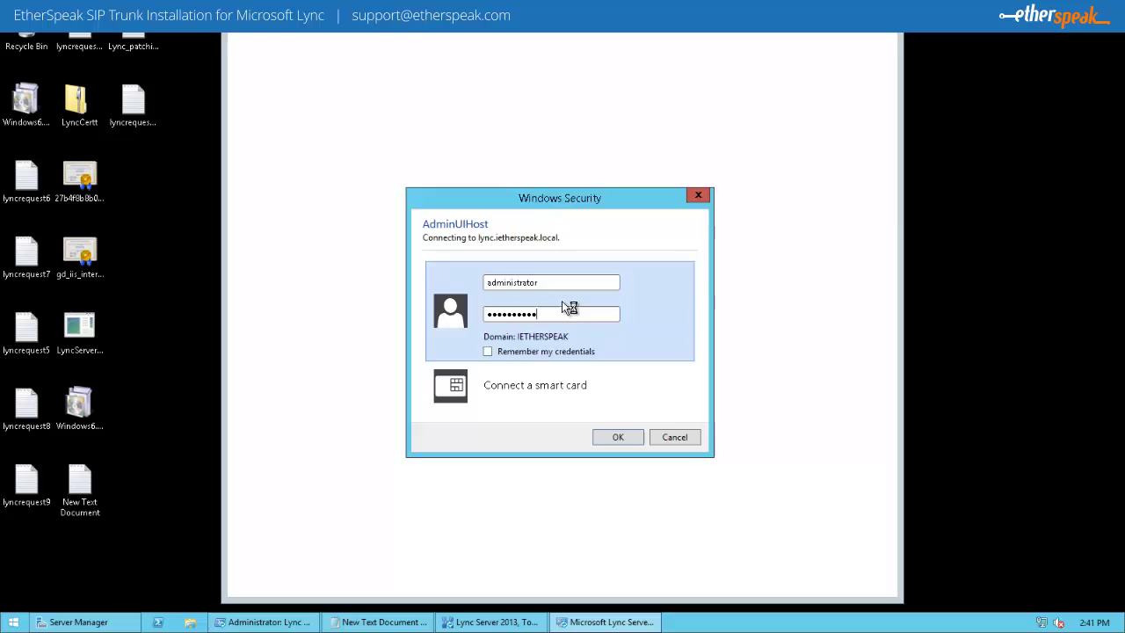
key("Return")
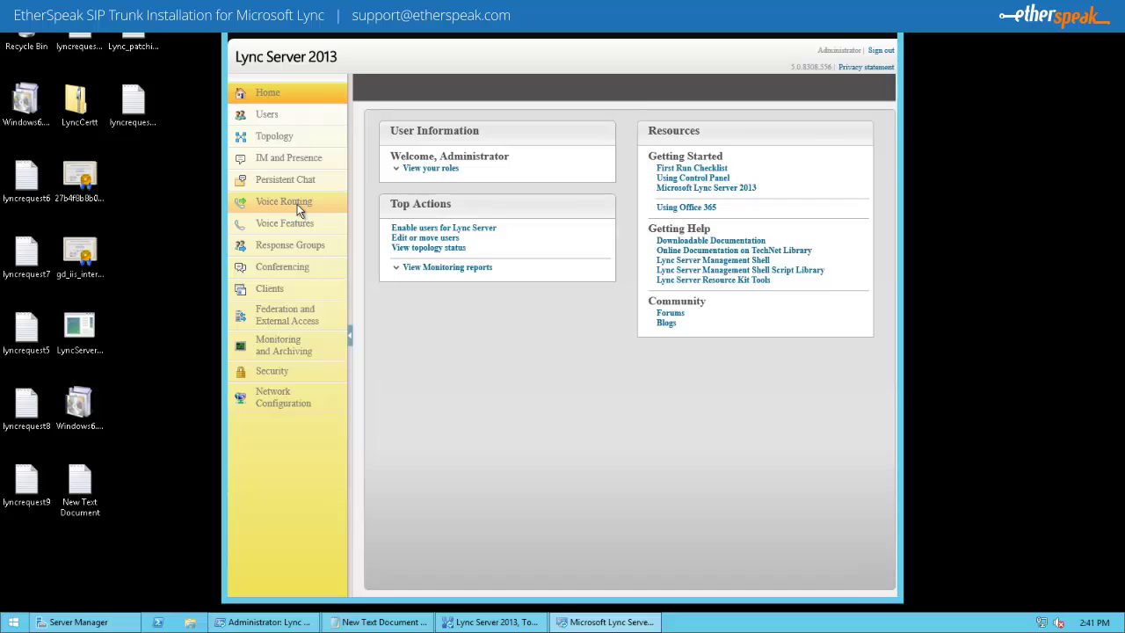
Step: Create a pool dial plan for PstnGateway:lyncoptions2.ietherspeak.com under Voice Routing
left_click(299, 209)
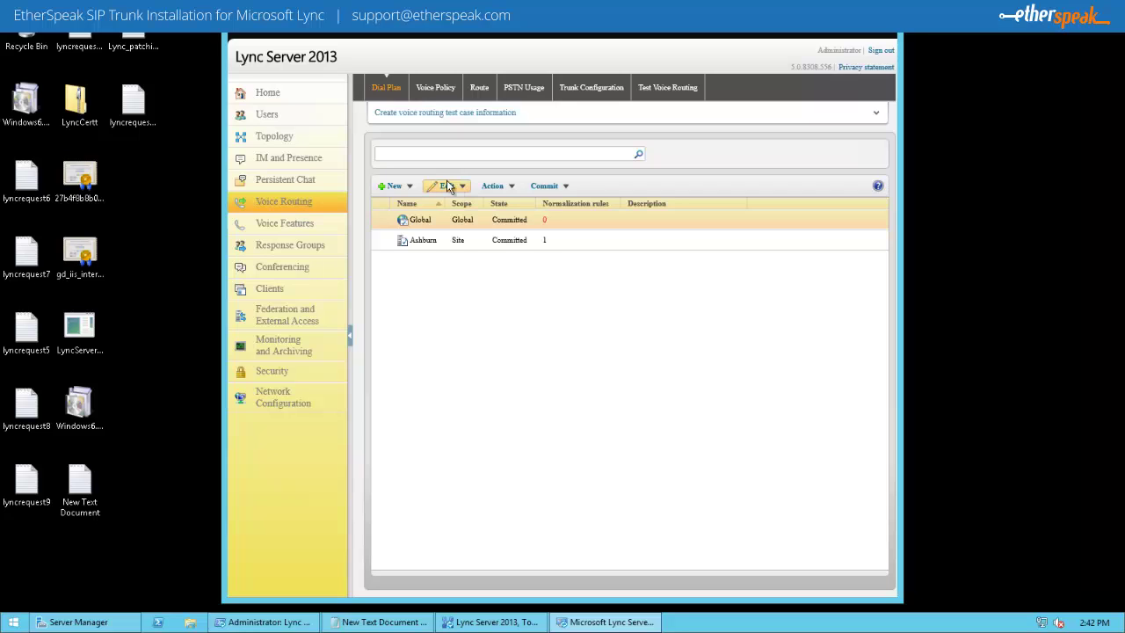
left_click(408, 186)
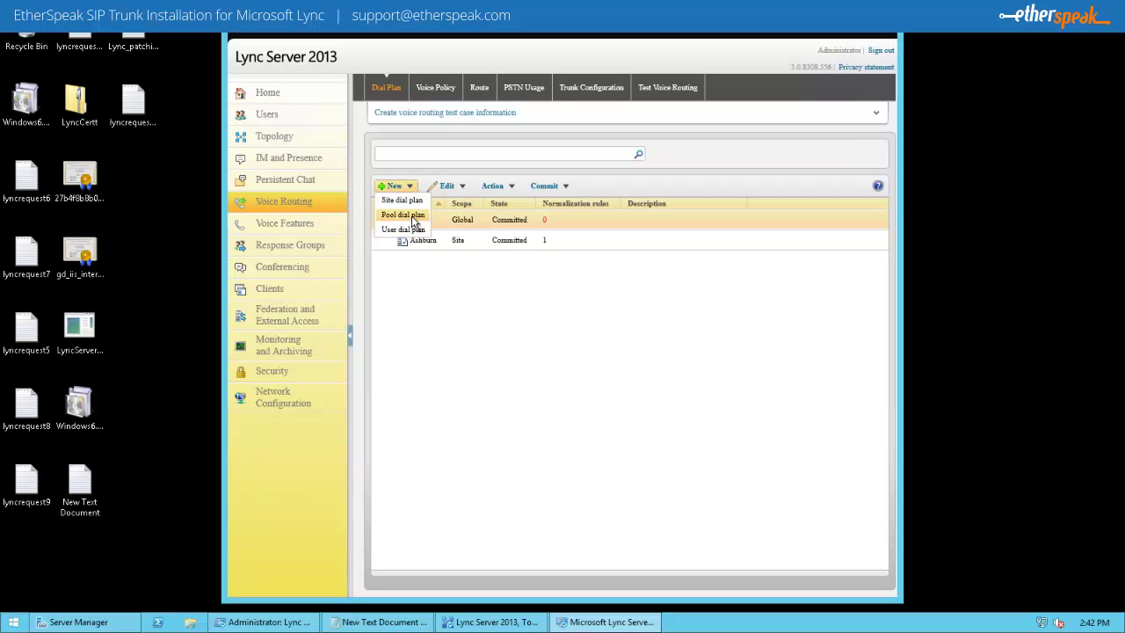
left_click(413, 215)
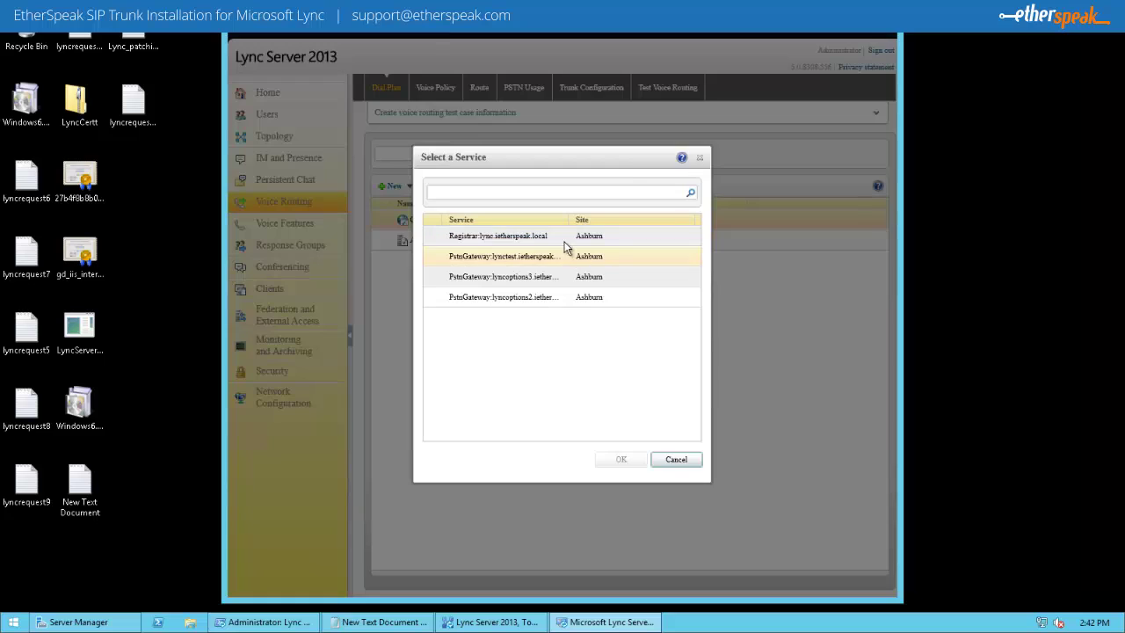
left_click(563, 299)
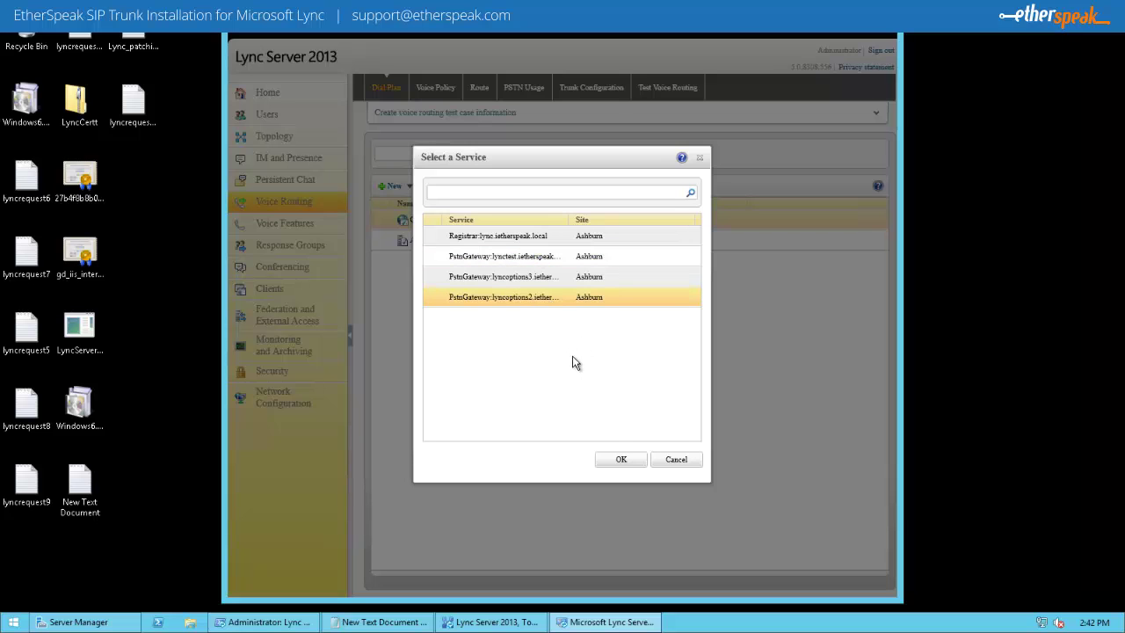
left_click(619, 461)
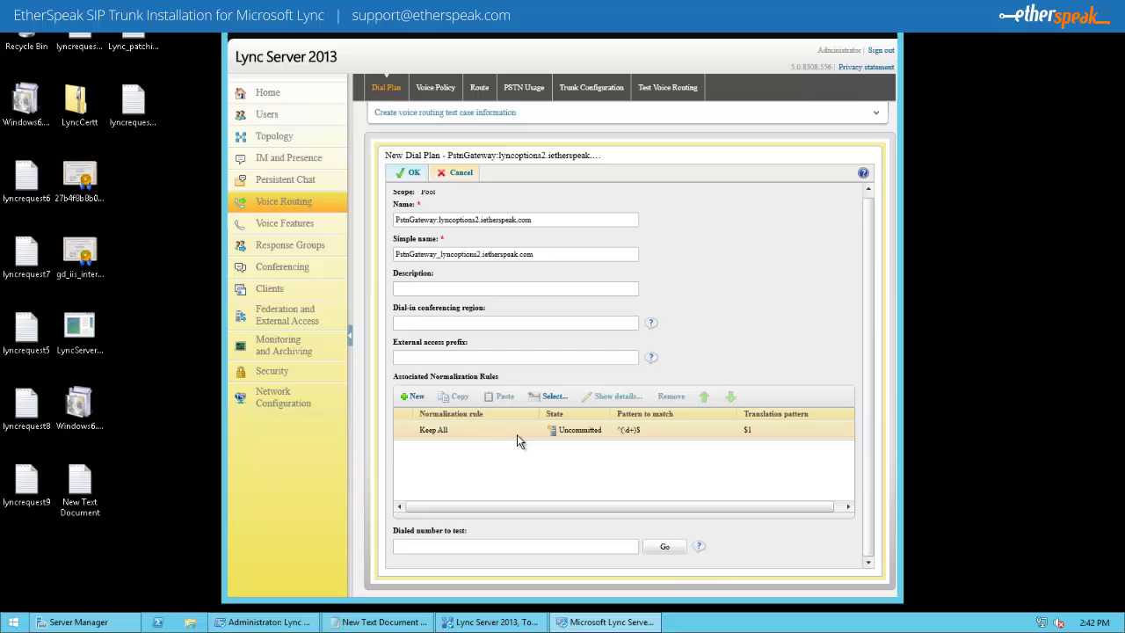
left_click(413, 176)
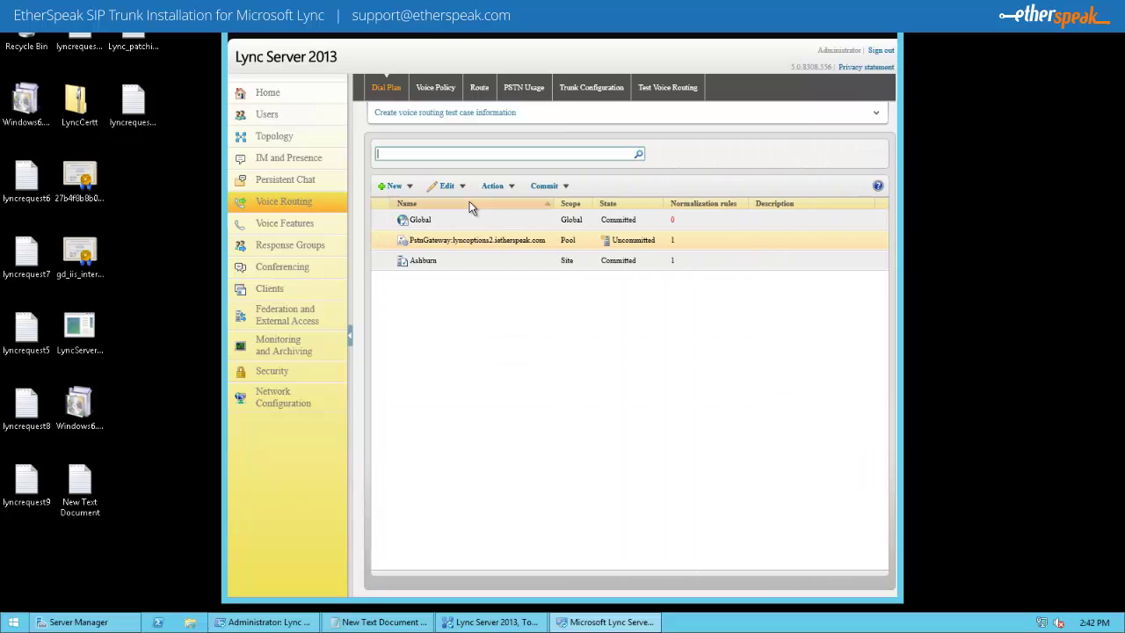
Step: Commit all uncommitted voice routing changes
left_click(565, 186)
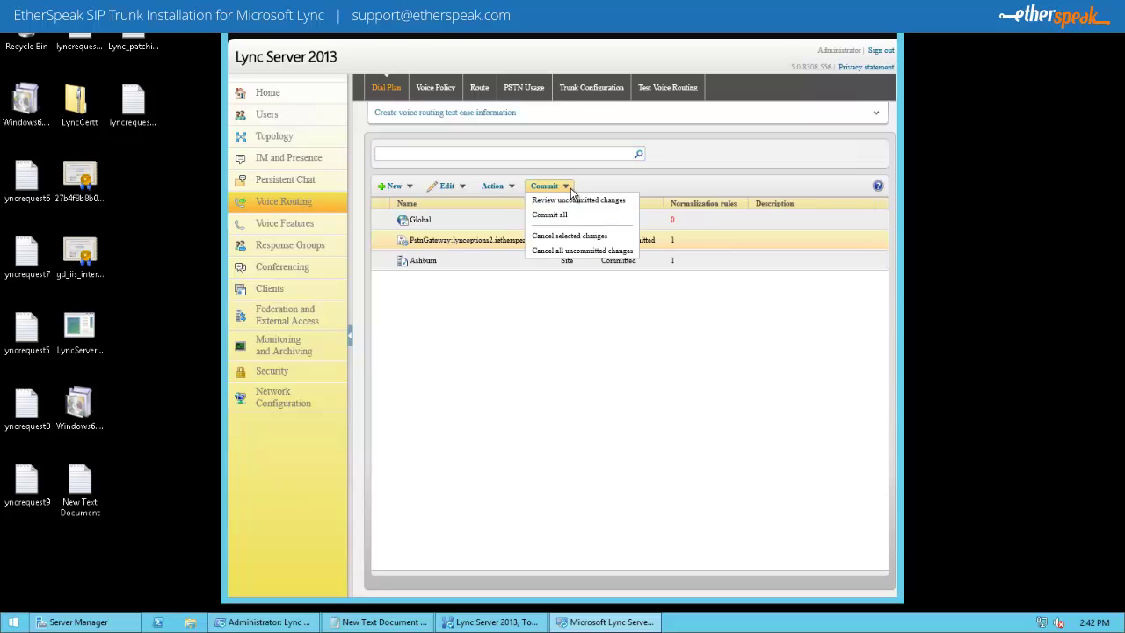
left_click(559, 218)
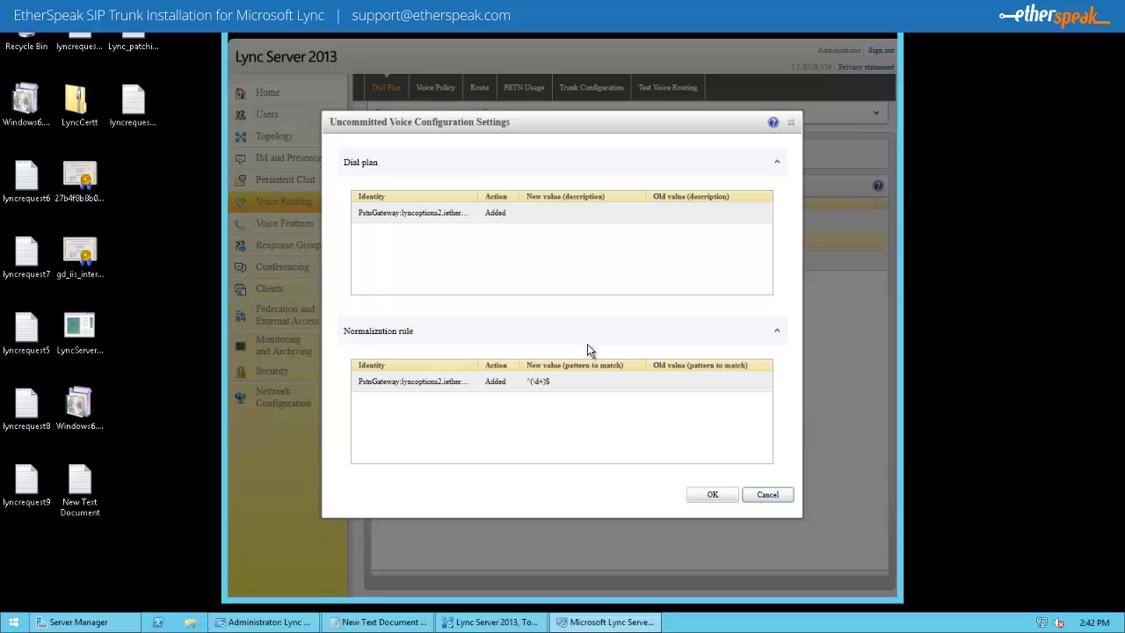
left_click(713, 495)
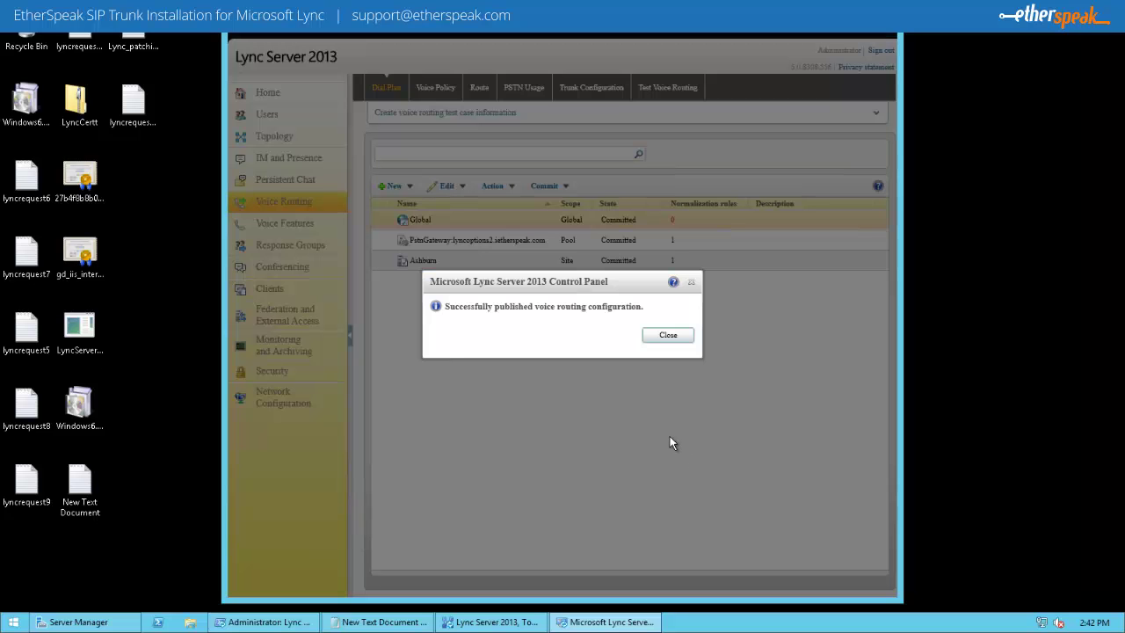
left_click(668, 336)
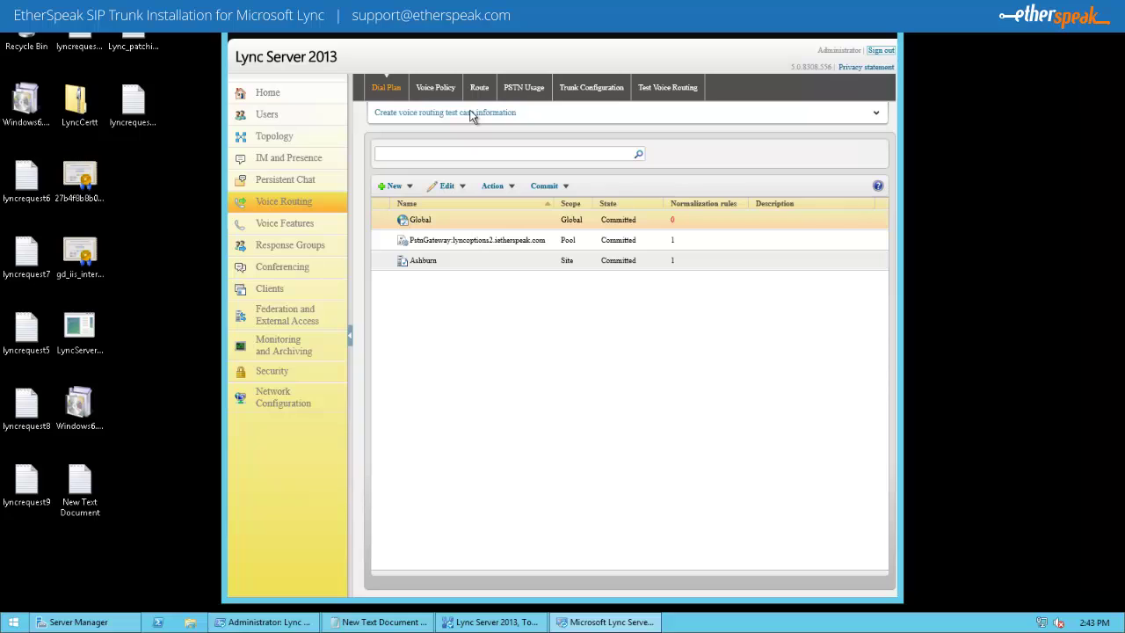
Step: Review the Global voice policy and close it without changes
left_click(439, 90)
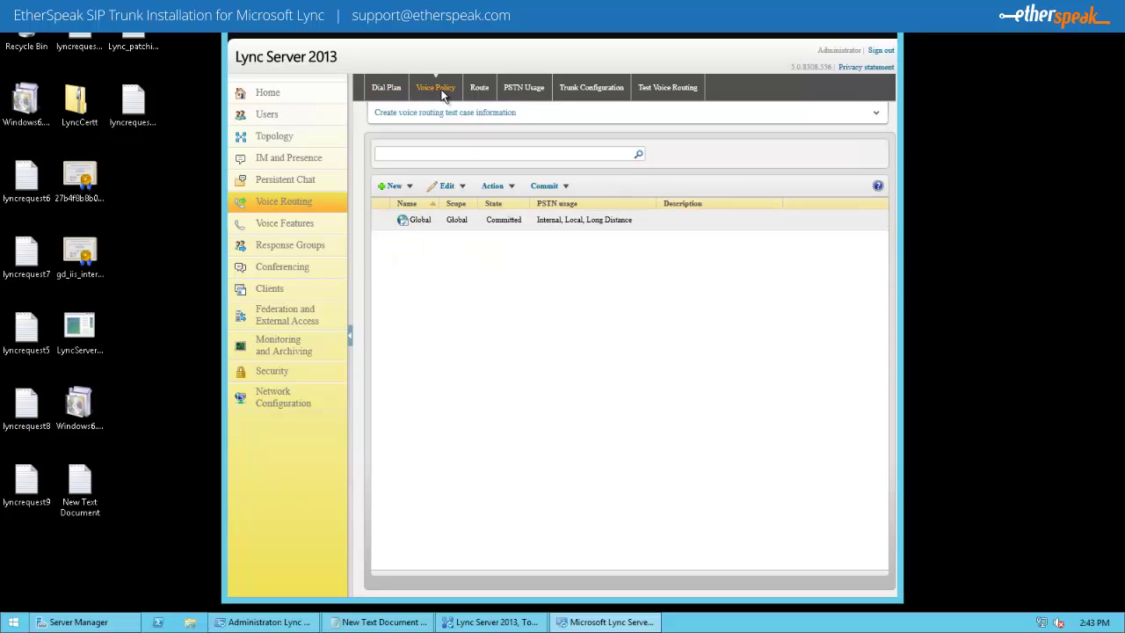
left_click(437, 225)
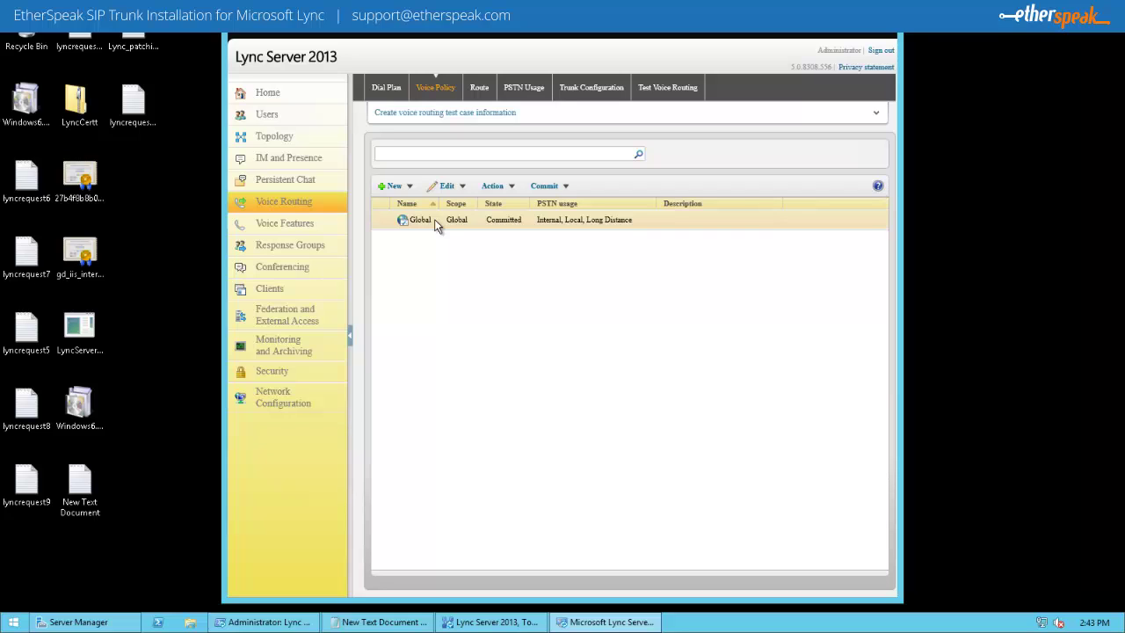
double_click(437, 225)
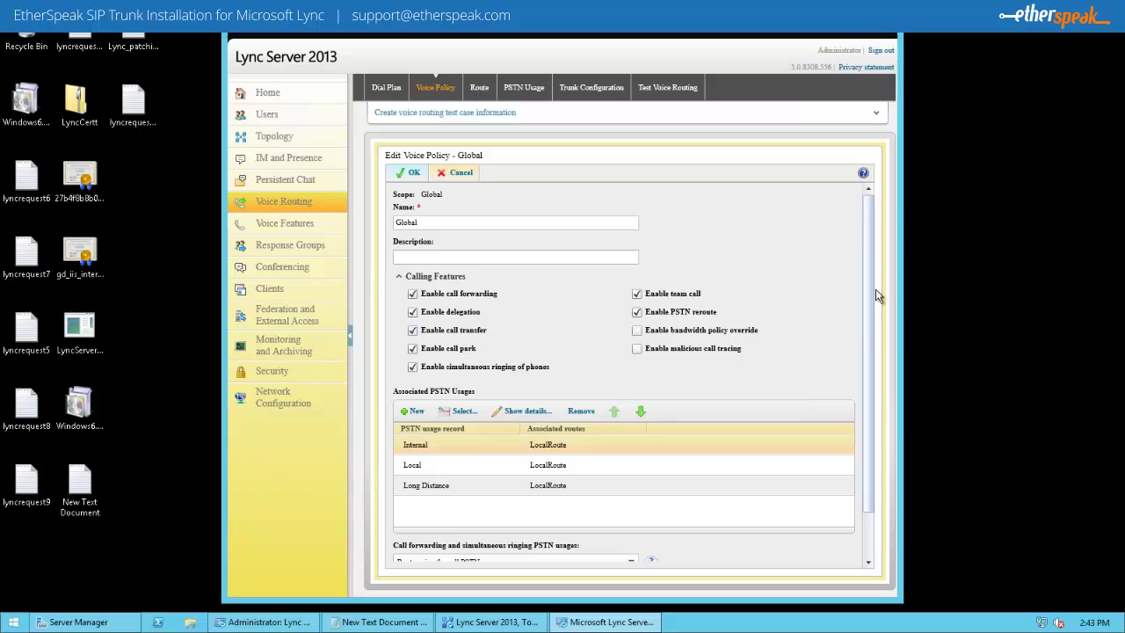
scroll(872, 330, "down", 2)
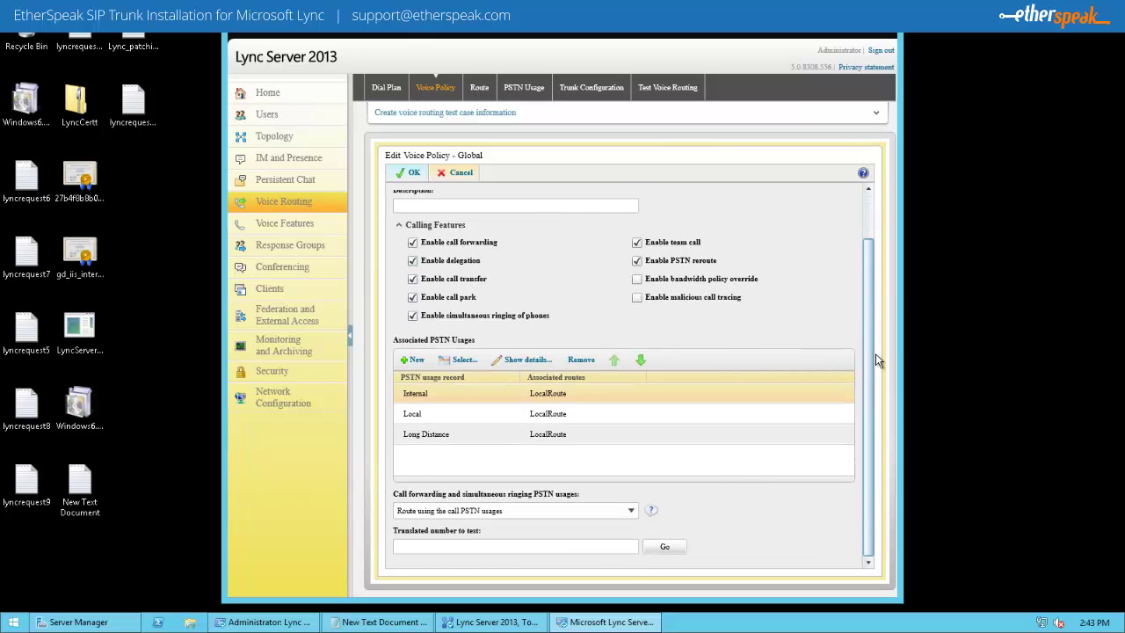
scroll(840, 301, "up", 2)
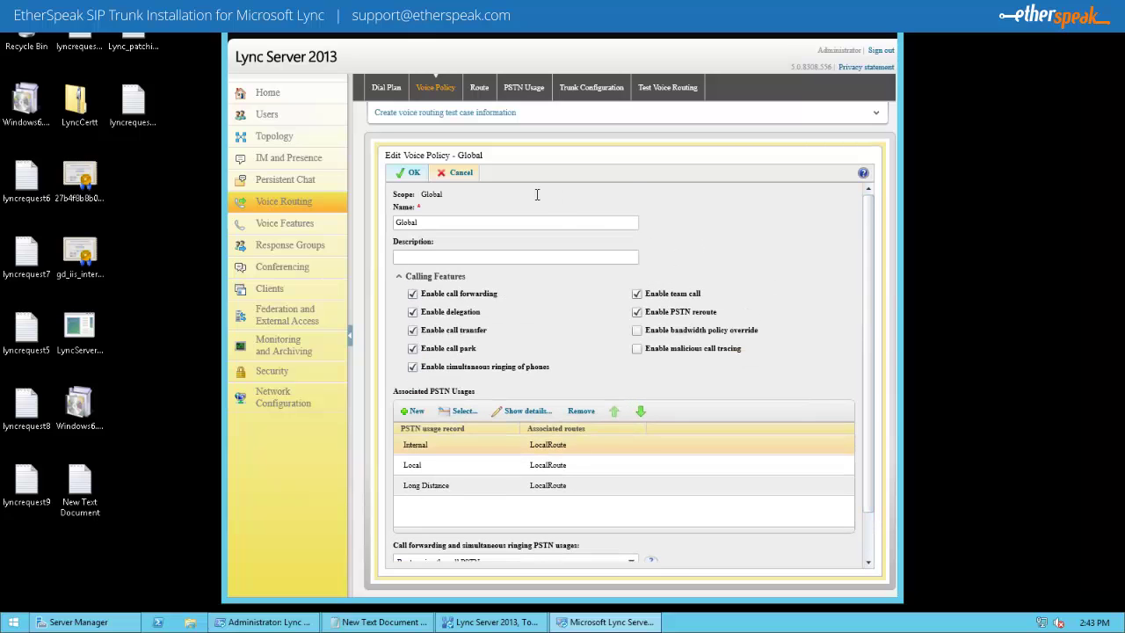
left_click(461, 172)
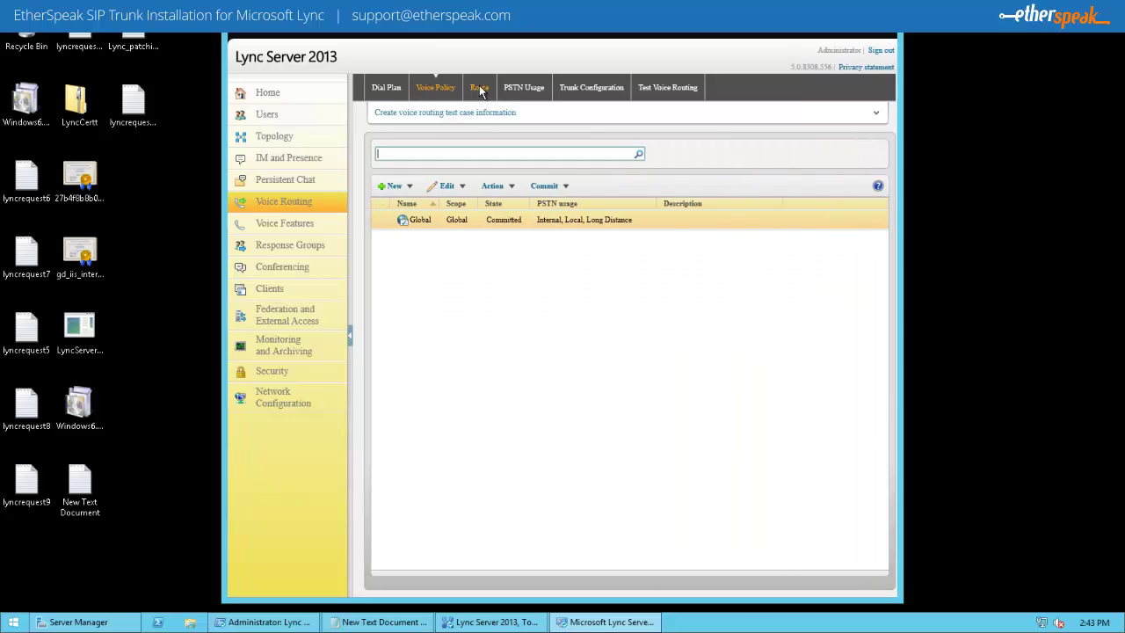
Step: View the Long Distance PSTN usage record, then close it
left_click(524, 90)
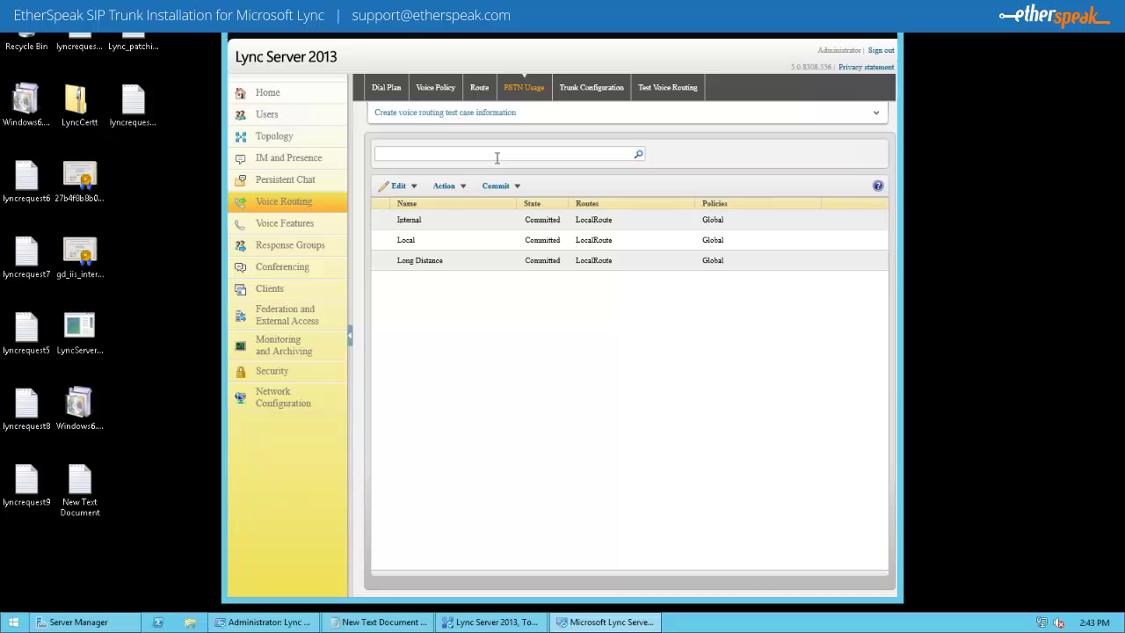
double_click(431, 261)
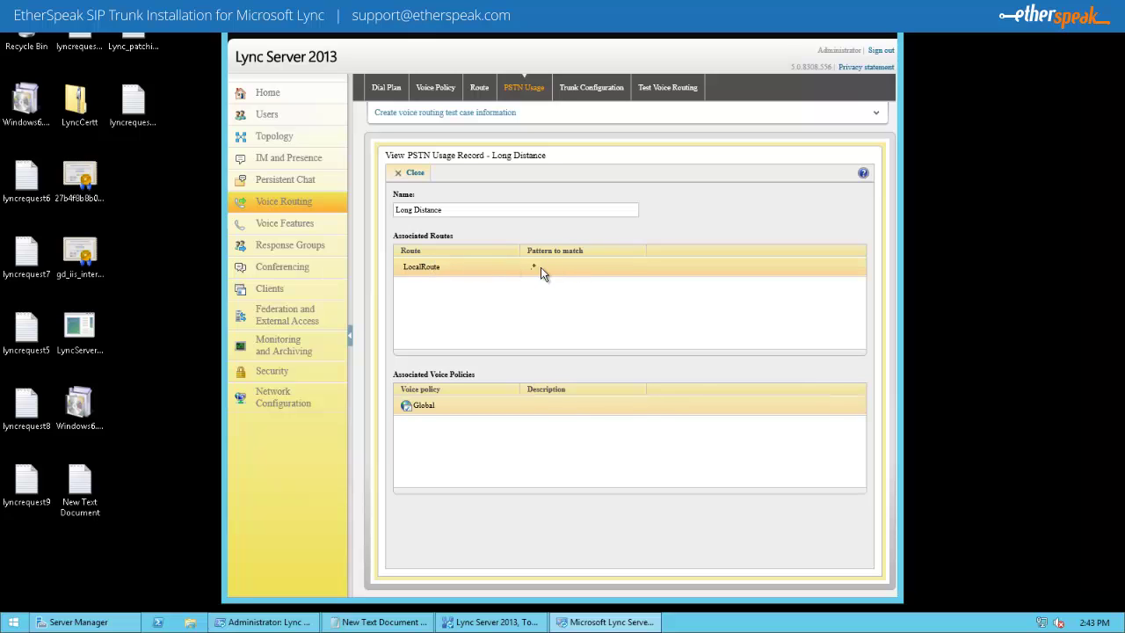
left_click(426, 175)
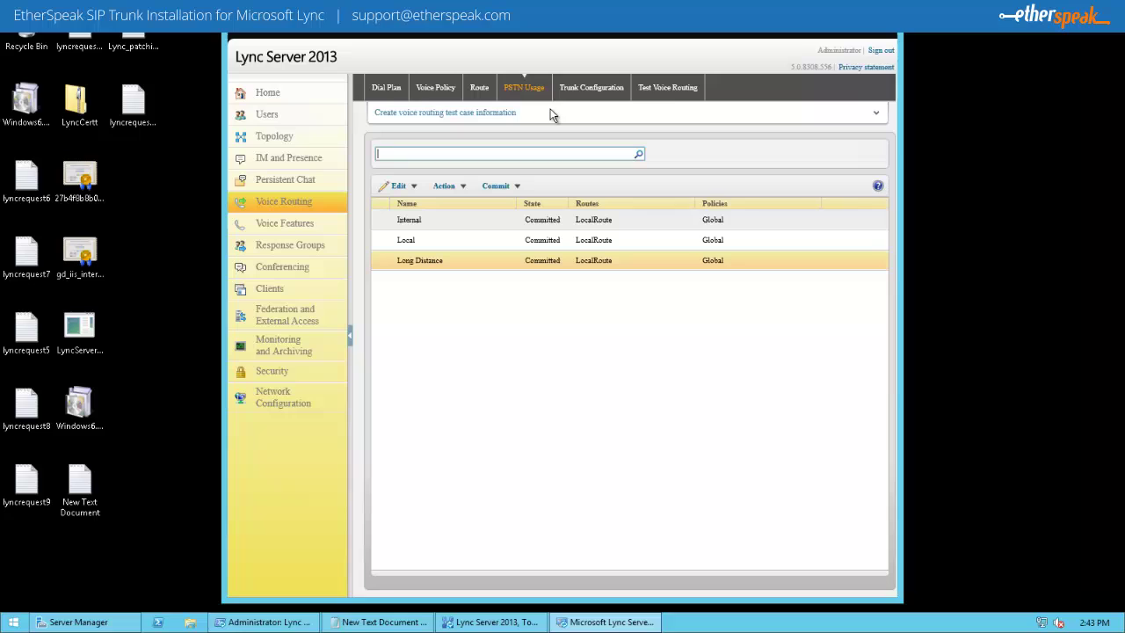
Step: Create a new pool trunk configuration for the lyncoptions2 PstnGateway service
left_click(591, 90)
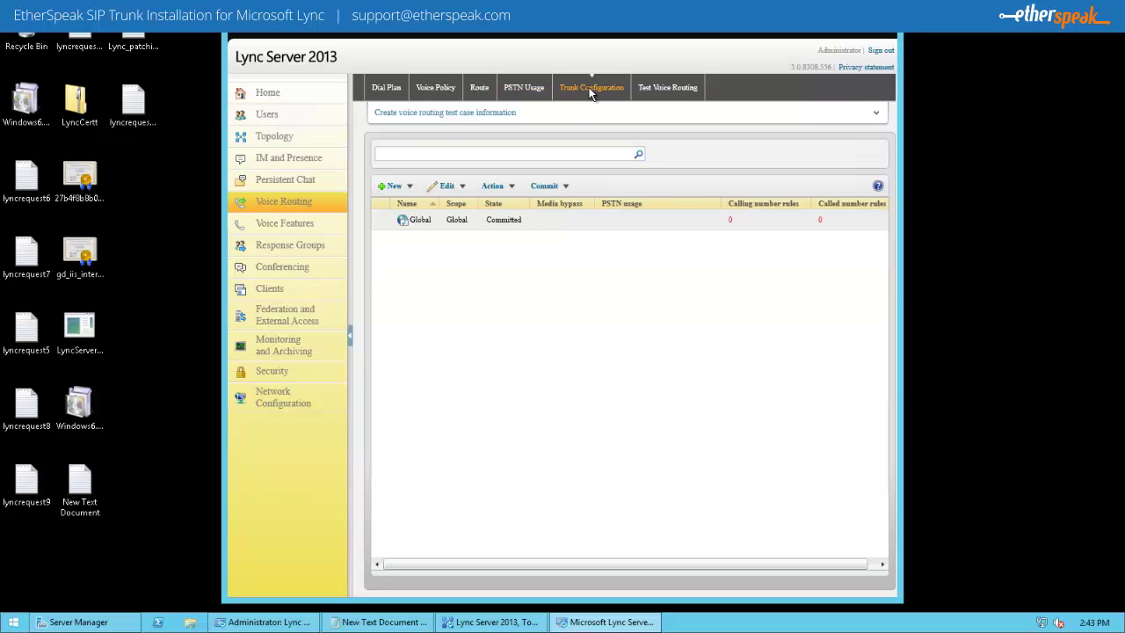
left_click(410, 187)
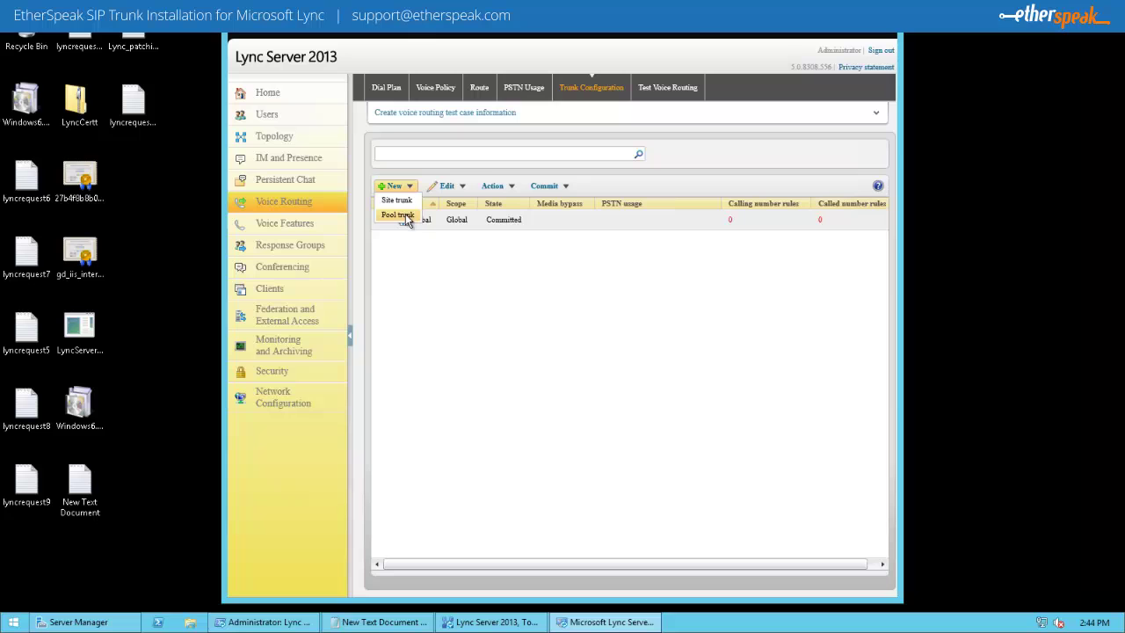
left_click(407, 217)
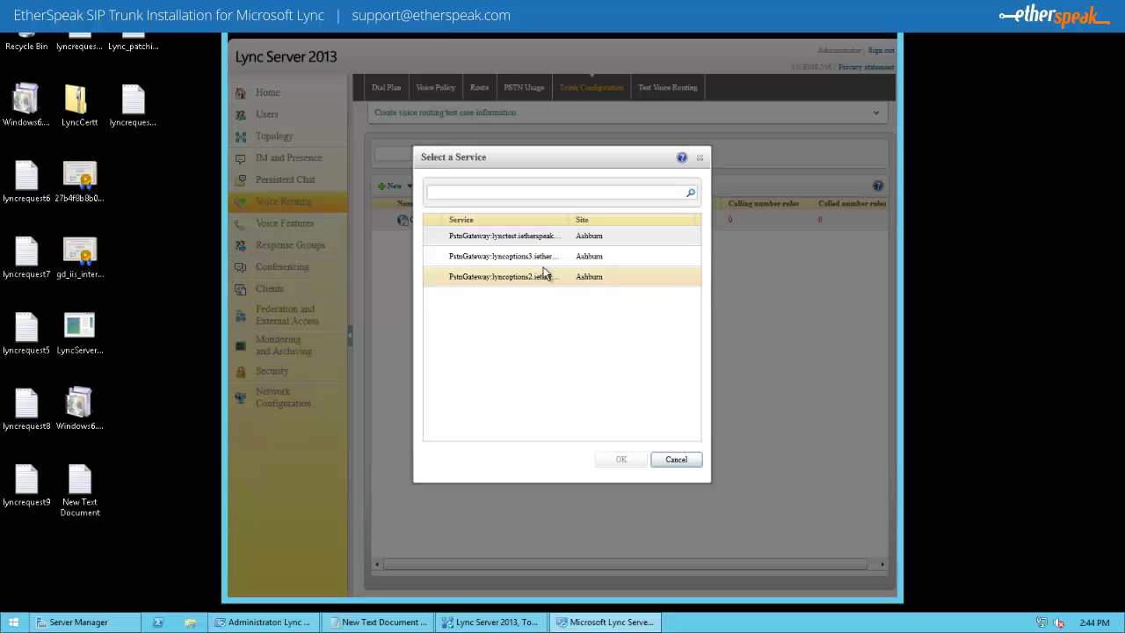
left_click(560, 277)
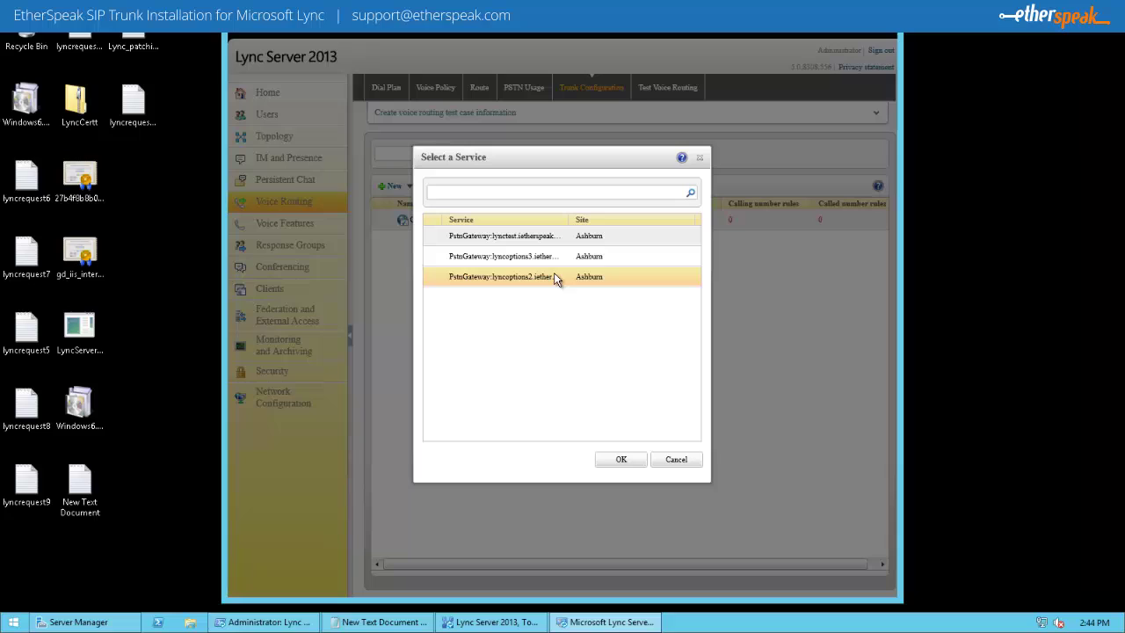
left_click(620, 467)
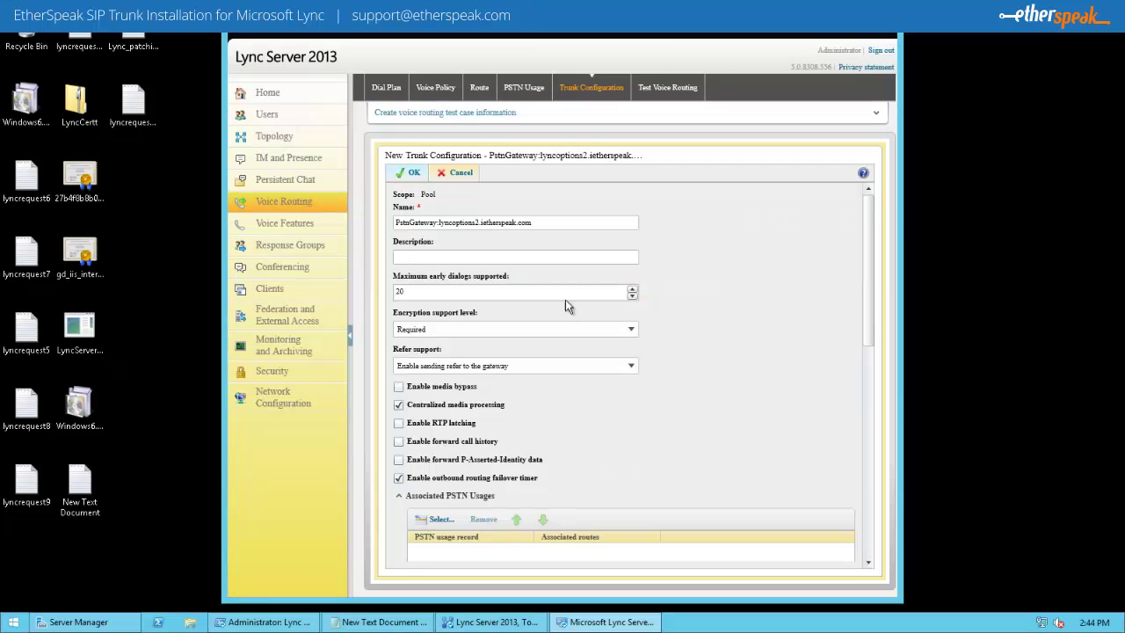
Step: Set the trunk's encryption support level to Not supported and refer support to None
left_click(632, 330)
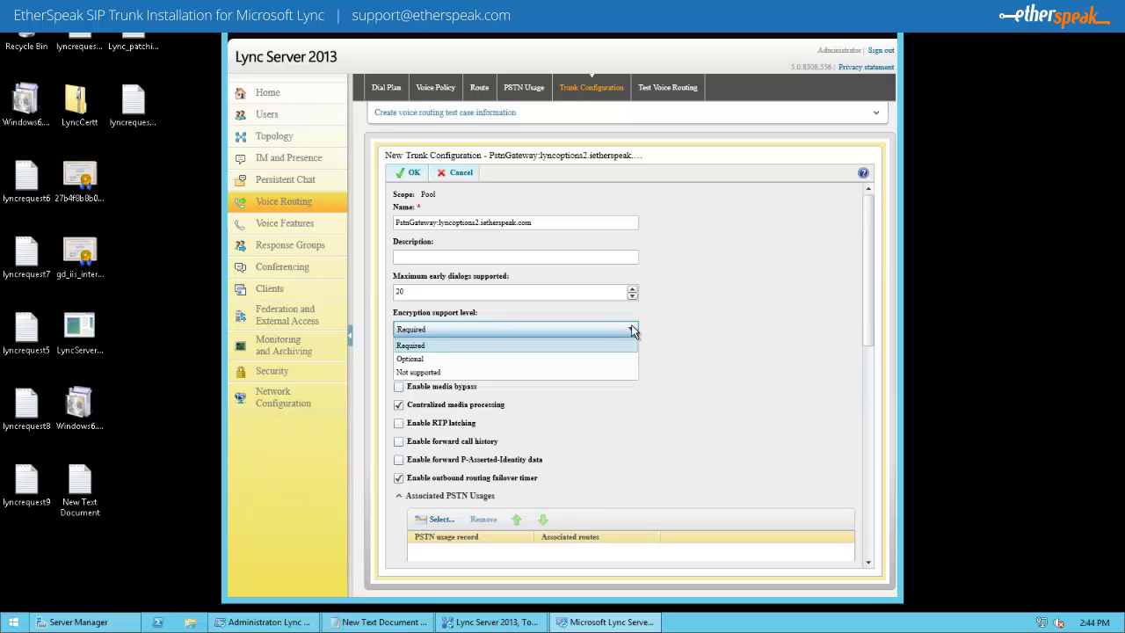
left_click(537, 371)
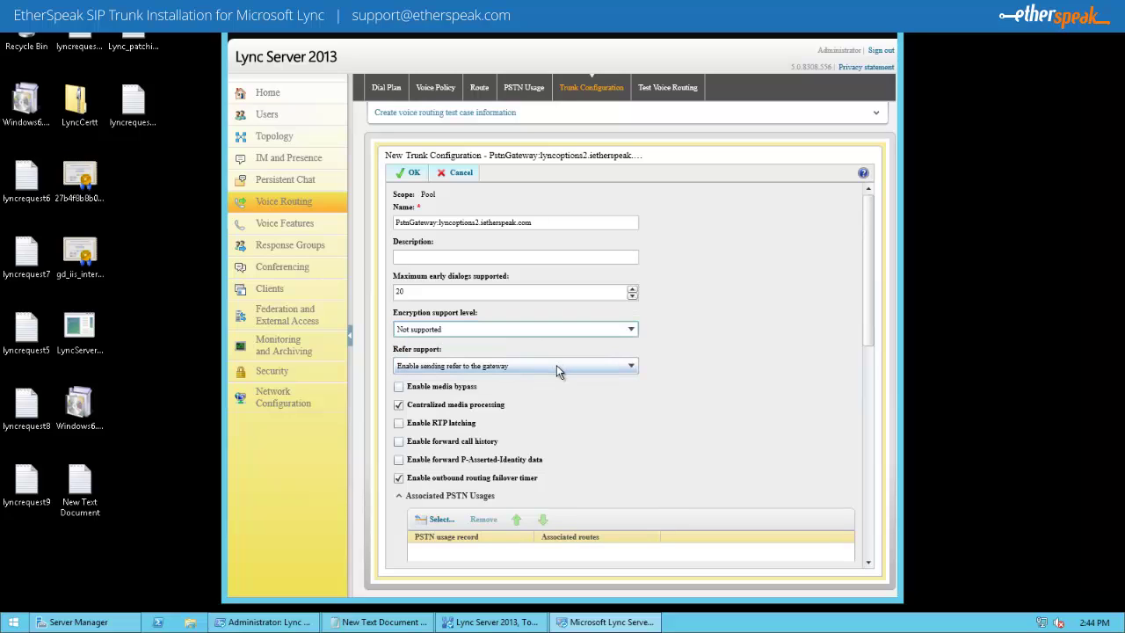
left_click(556, 367)
left_click(520, 383)
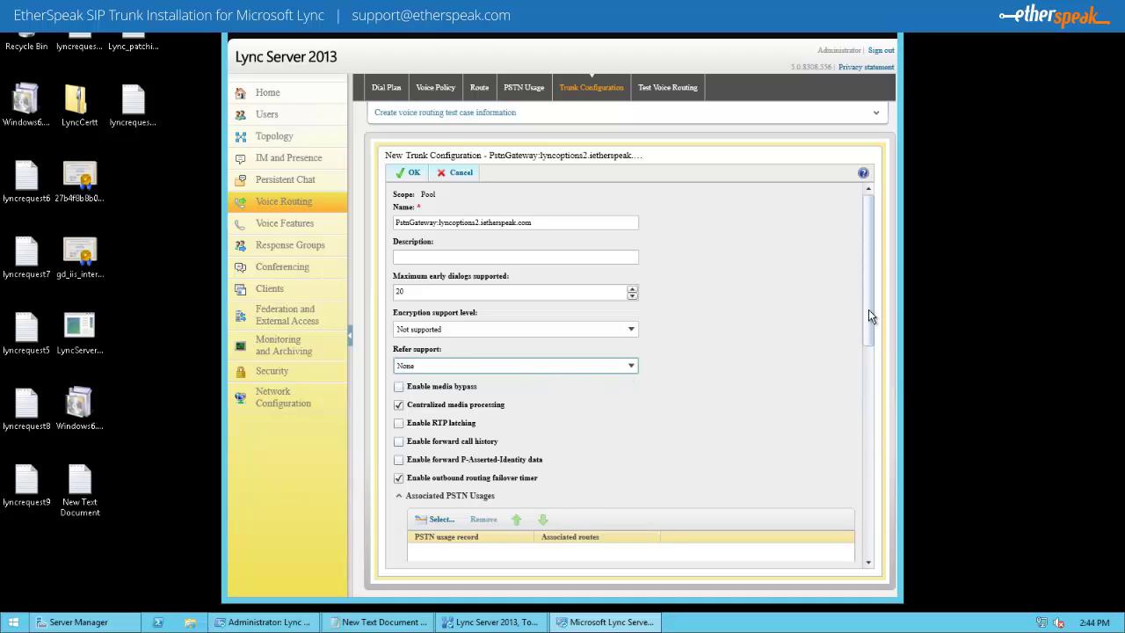
left_click_drag(869, 310, 873, 340)
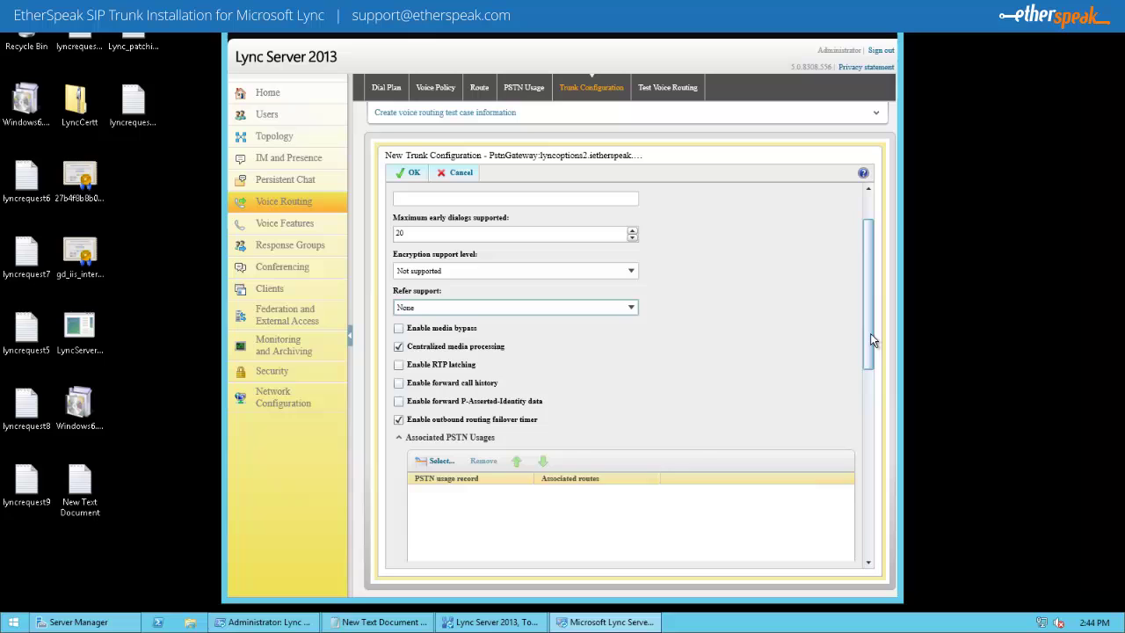
left_click_drag(873, 339, 873, 368)
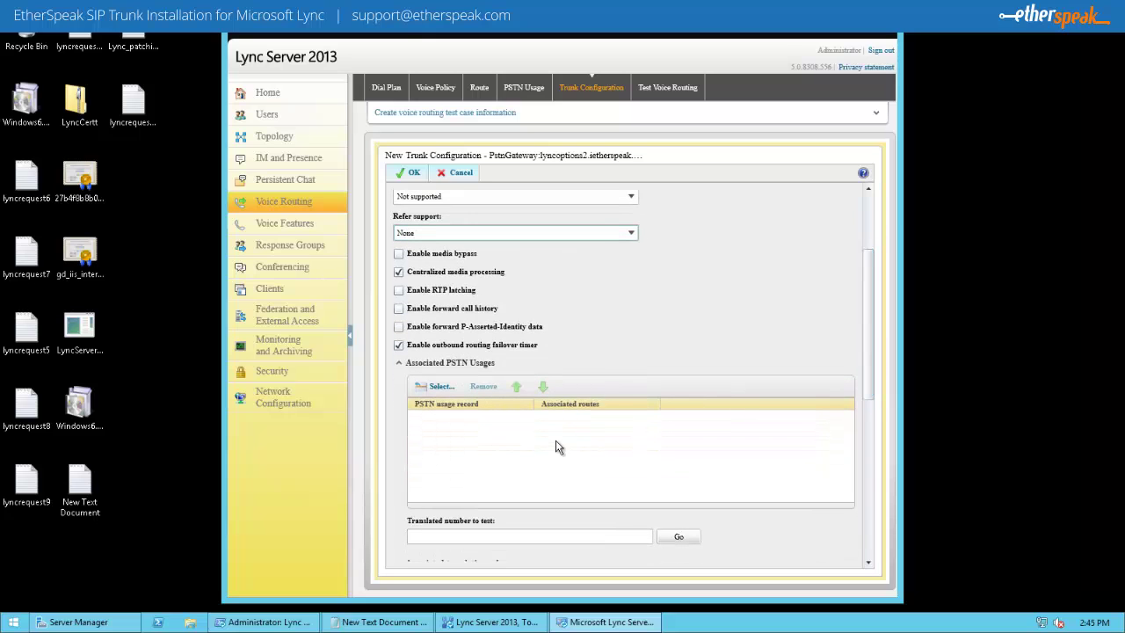
Step: Associate the Internal, Local and Long Distance PSTN usages with the lyncoptions2 trunk
left_click(436, 387)
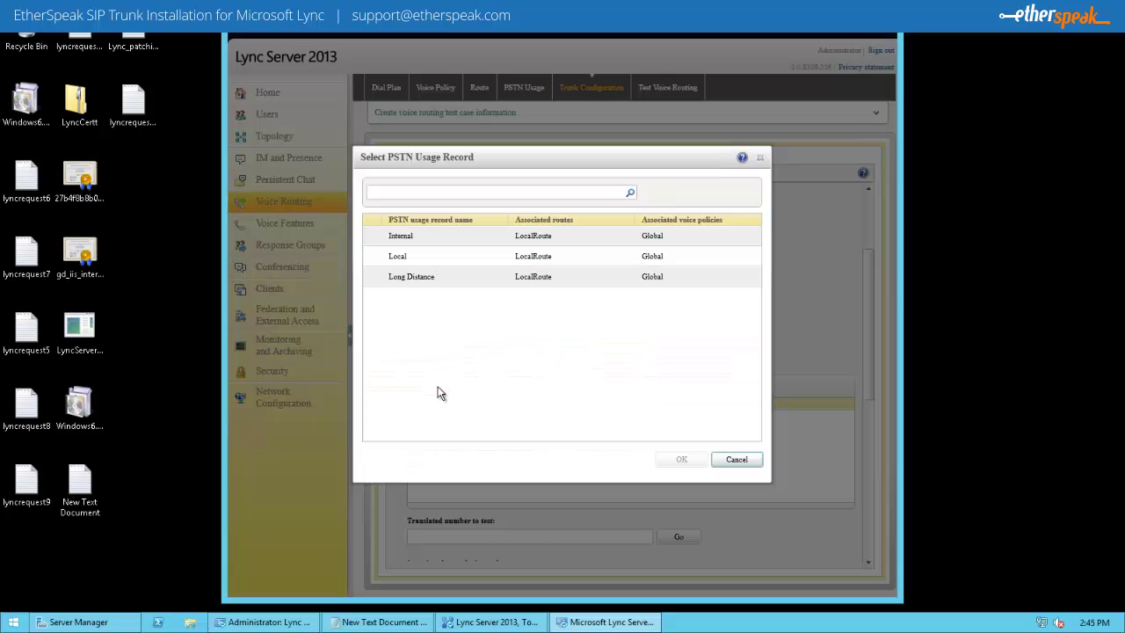
left_click(428, 236)
left_click(415, 278, "ctrl")
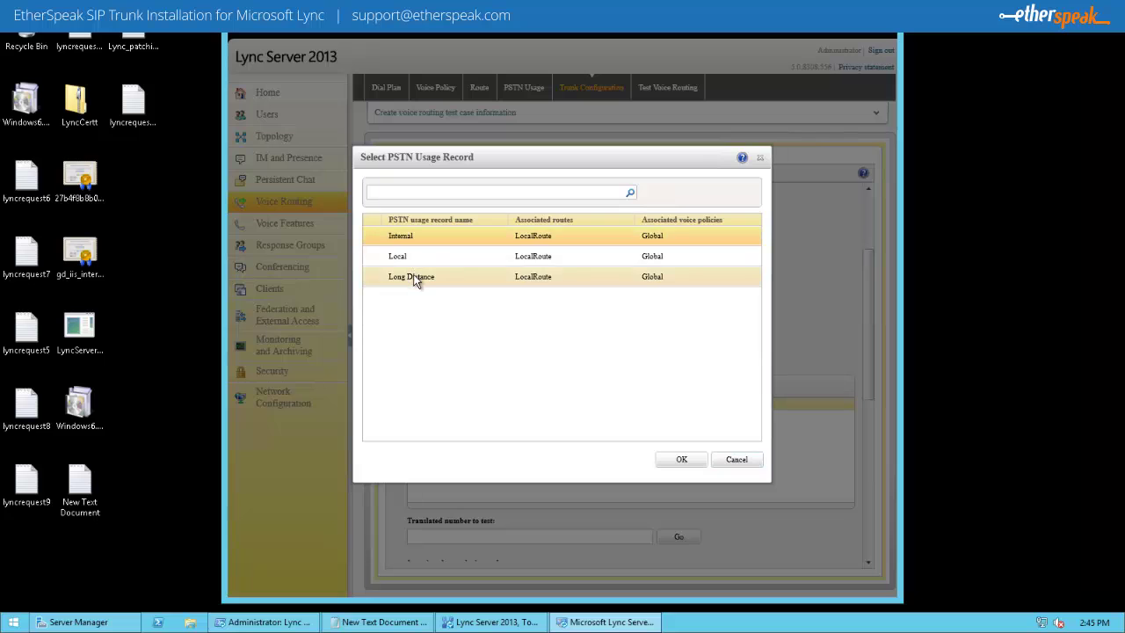
left_click(414, 278, "shift")
left_click(686, 458)
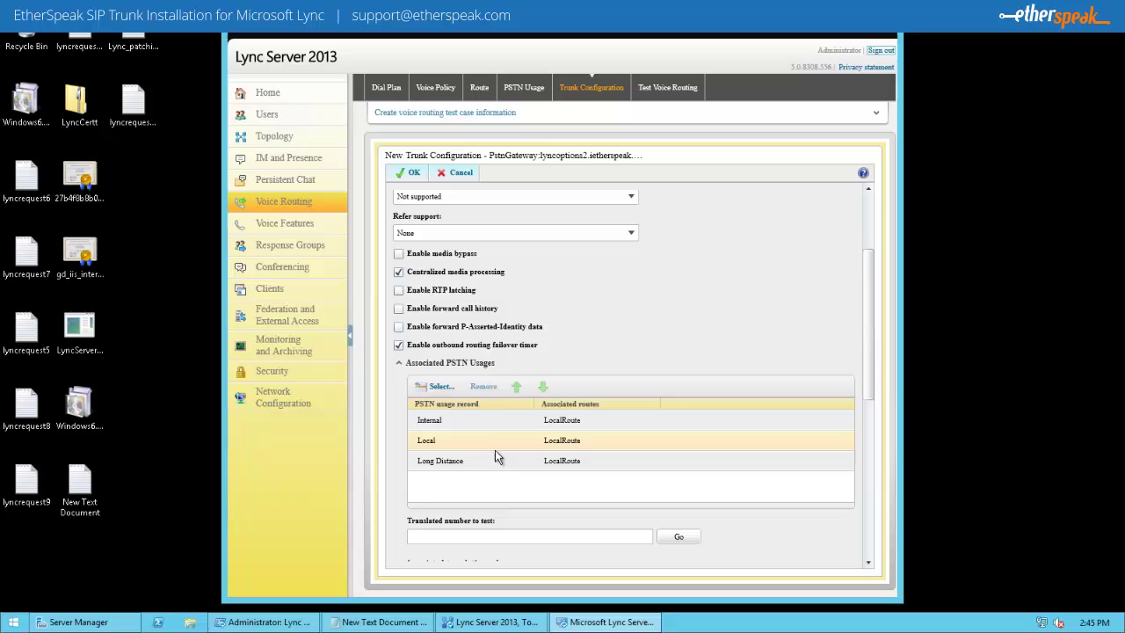
scroll(490, 452, "down", 3)
scroll(488, 460, "down", 4)
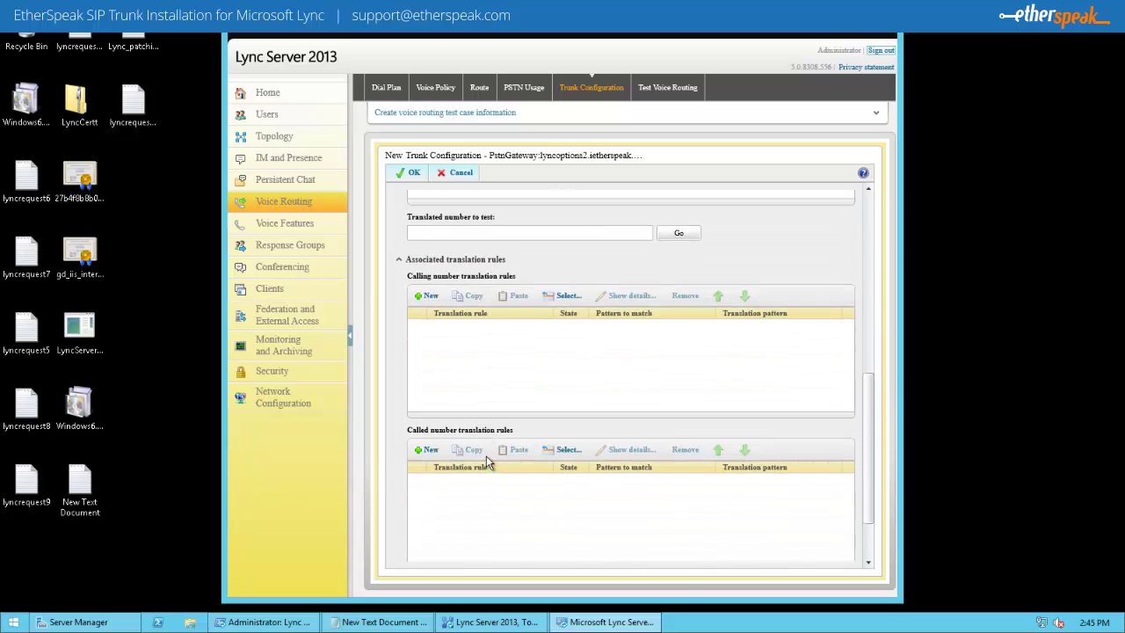
scroll(484, 365, "down", 1)
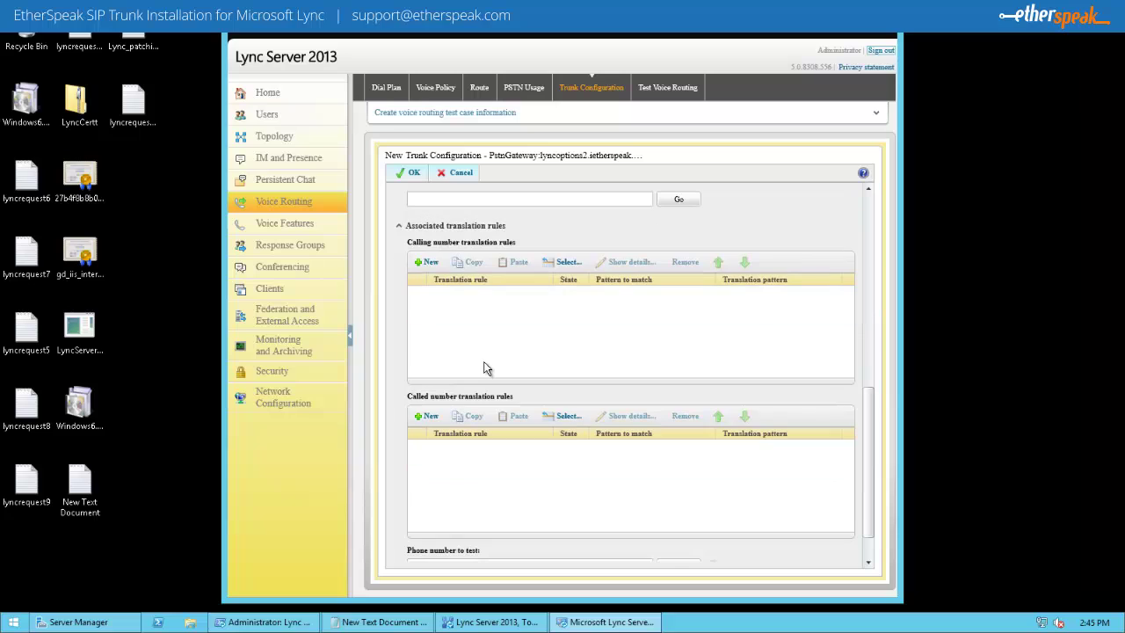
Step: Start a calling number translation rule named RemoveExt and open a blank text document
left_click(433, 264)
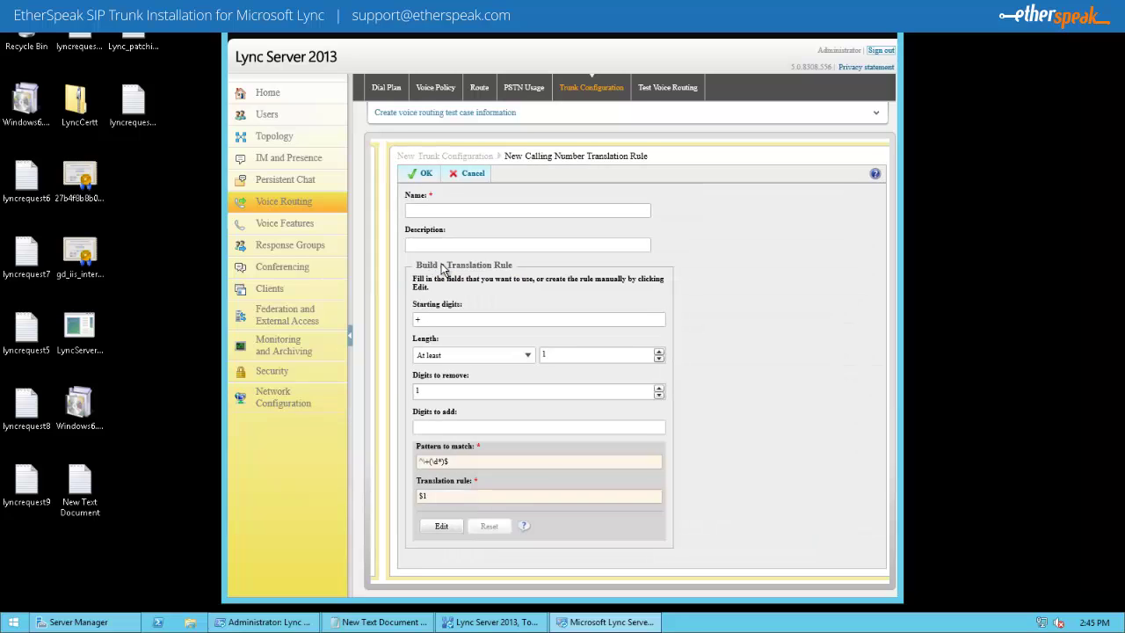
left_click(425, 211)
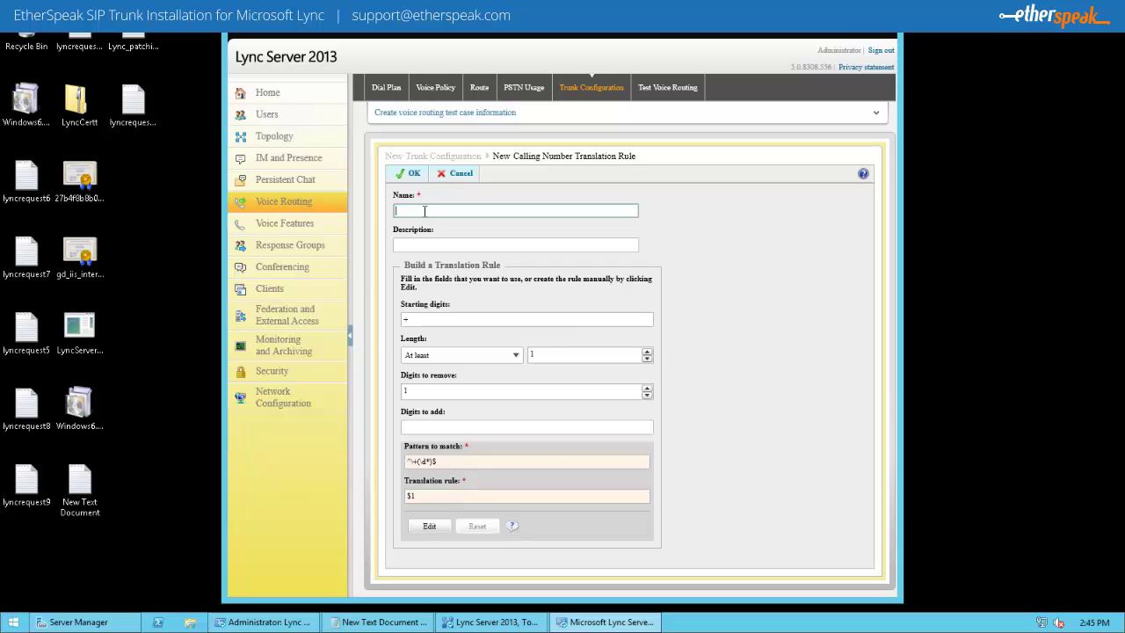
type("RemoveExt")
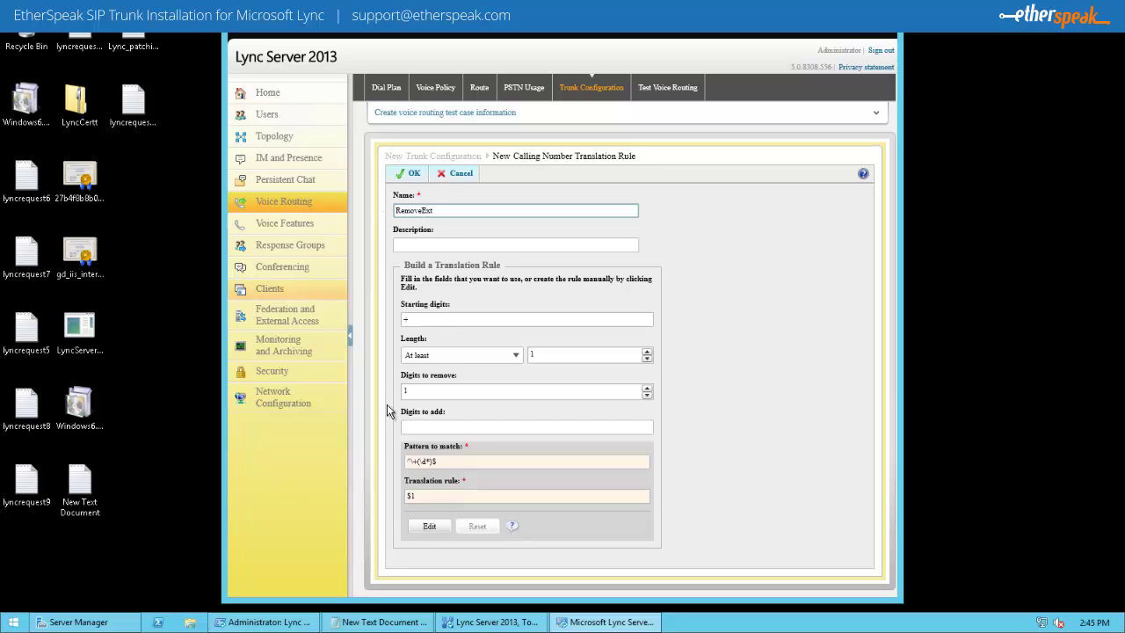
double_click(79, 488)
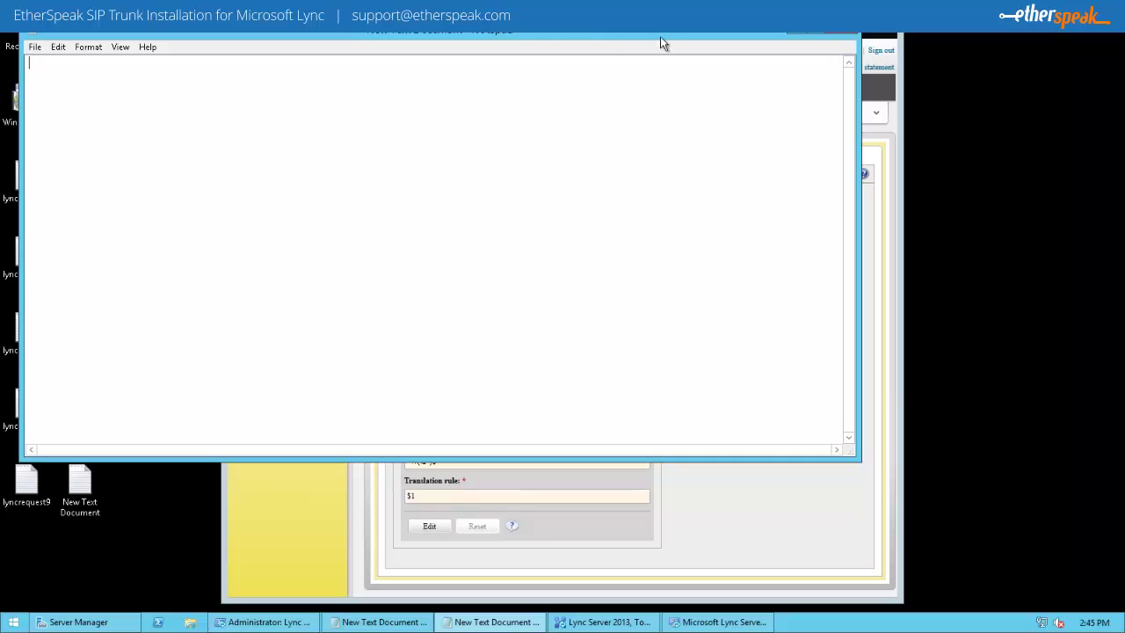
Step: Paste the regex ^\+(\d*)(;ext=\d{4})?$ into Notepad and select the whole line
type("^\\+(\\d*)(;ext=\\d{4})?$")
left_click_drag(161, 64, 24, 62)
key("ctrl+c")
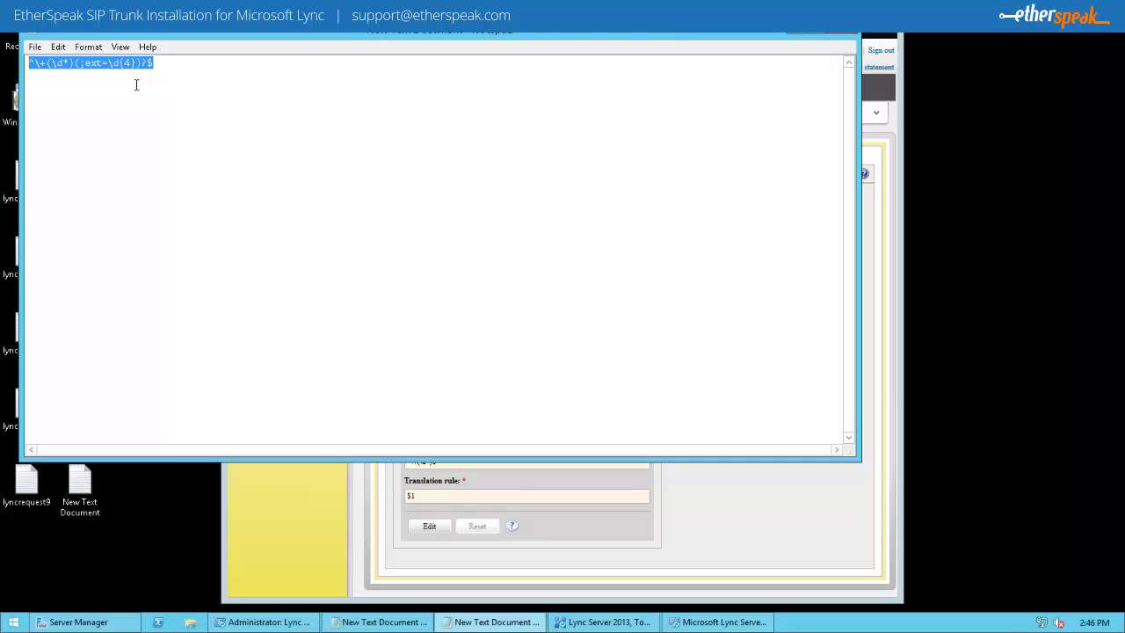
Step: Replace the RemoveExt match pattern with ^\+(\d*)(;ext=\d{4})?$ (translation $1) and save the rule
left_click(736, 501)
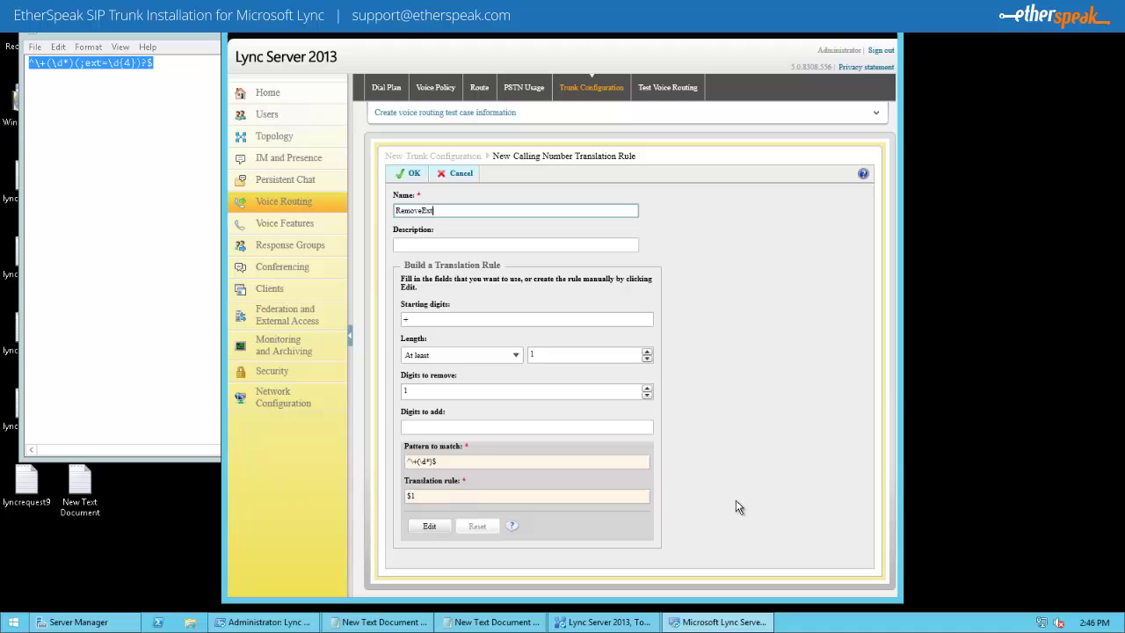
left_click(429, 526)
left_click_drag(478, 289, 382, 272)
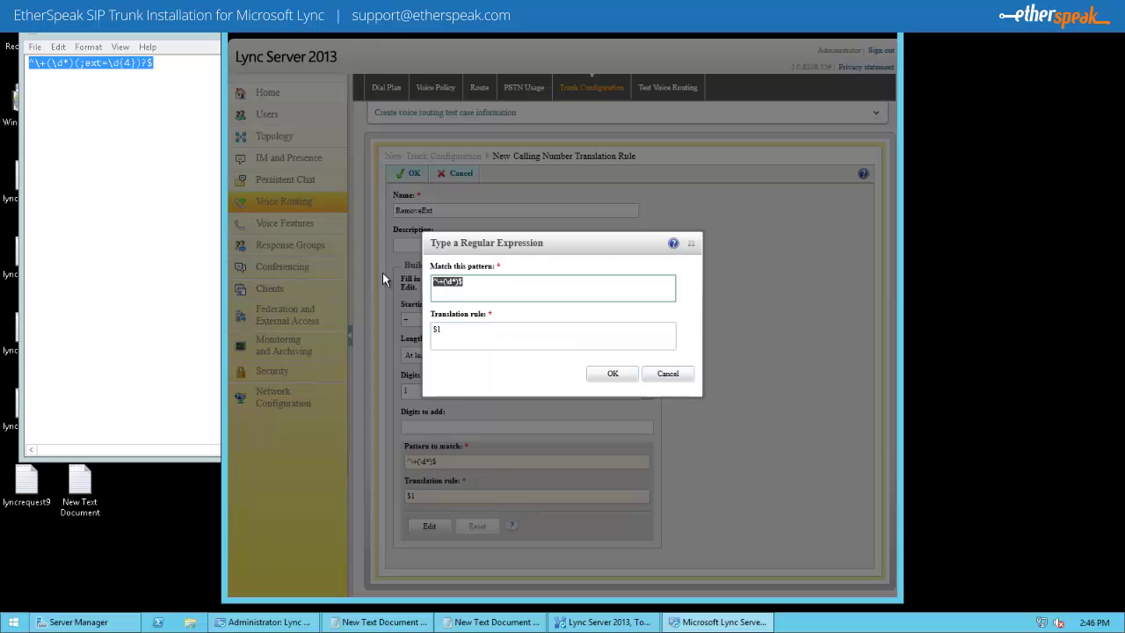
key("ctrl+v")
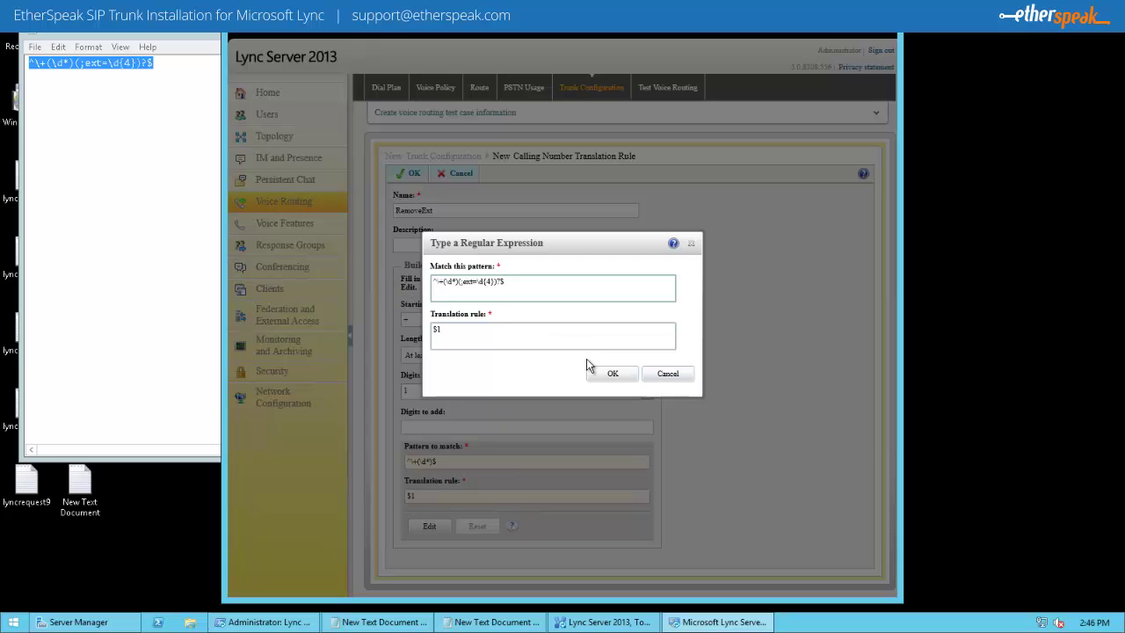
left_click(607, 374)
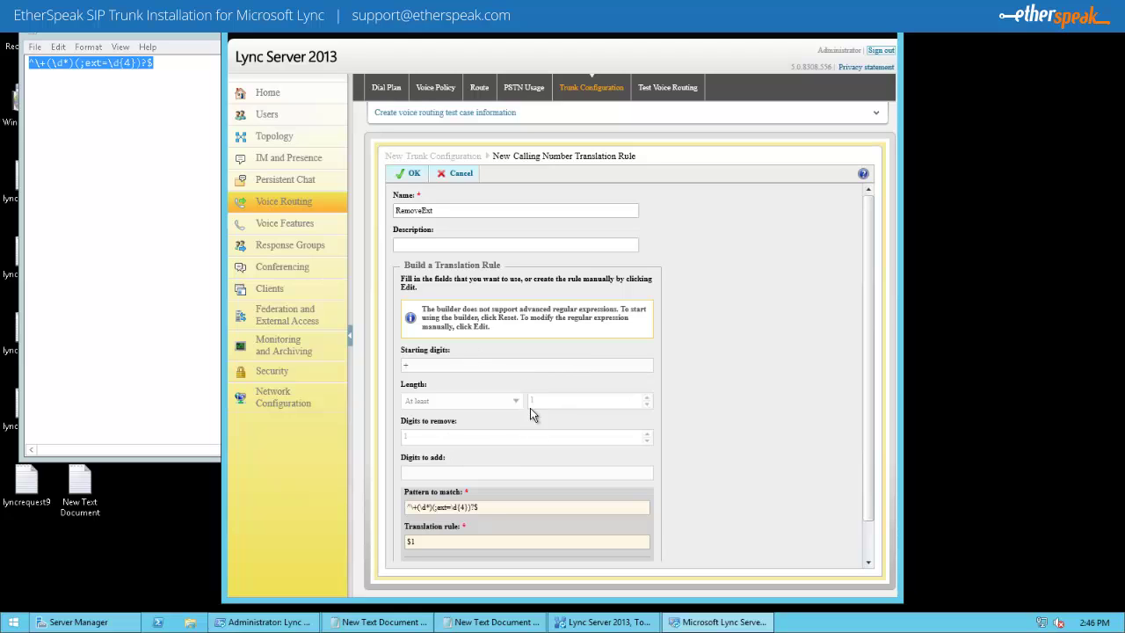
scroll(490, 358, "down", 2)
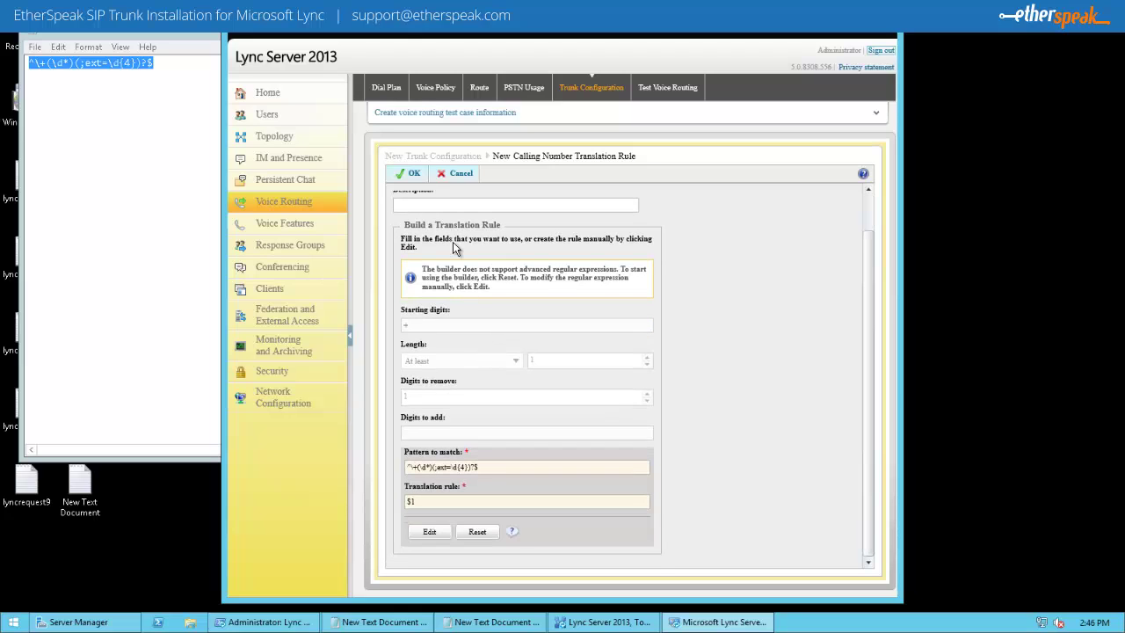
left_click(408, 173)
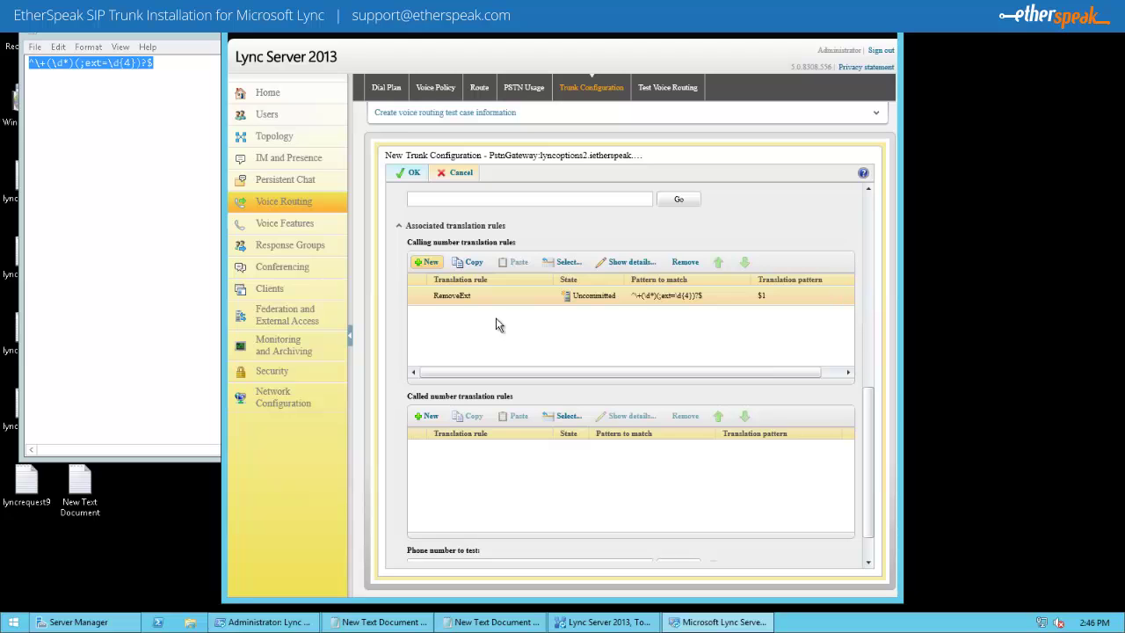
Step: Start a new called number rule named 'Add +1' and clear its starting digits
left_click(437, 419)
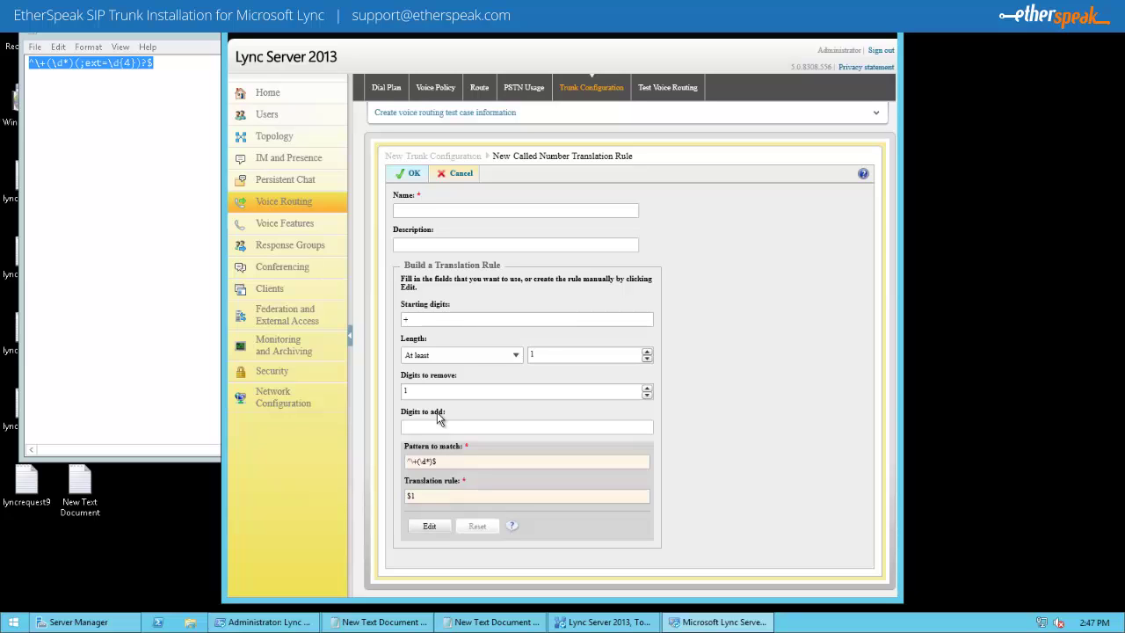
left_click(449, 320)
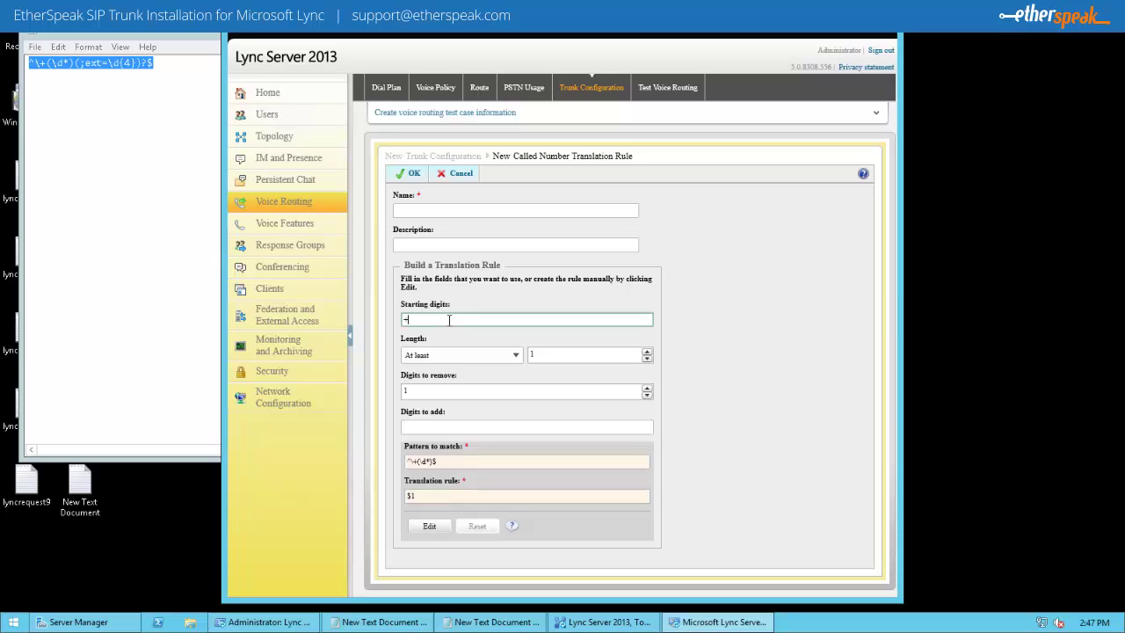
left_click(455, 211)
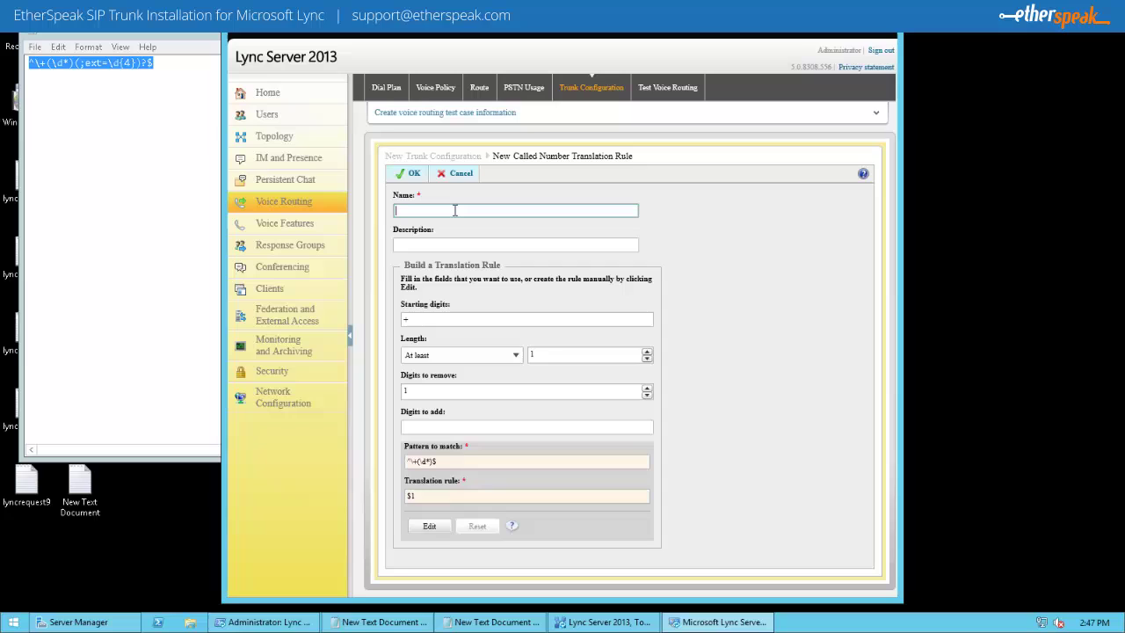
type("Add +1")
left_click(451, 318)
key("BackSpace")
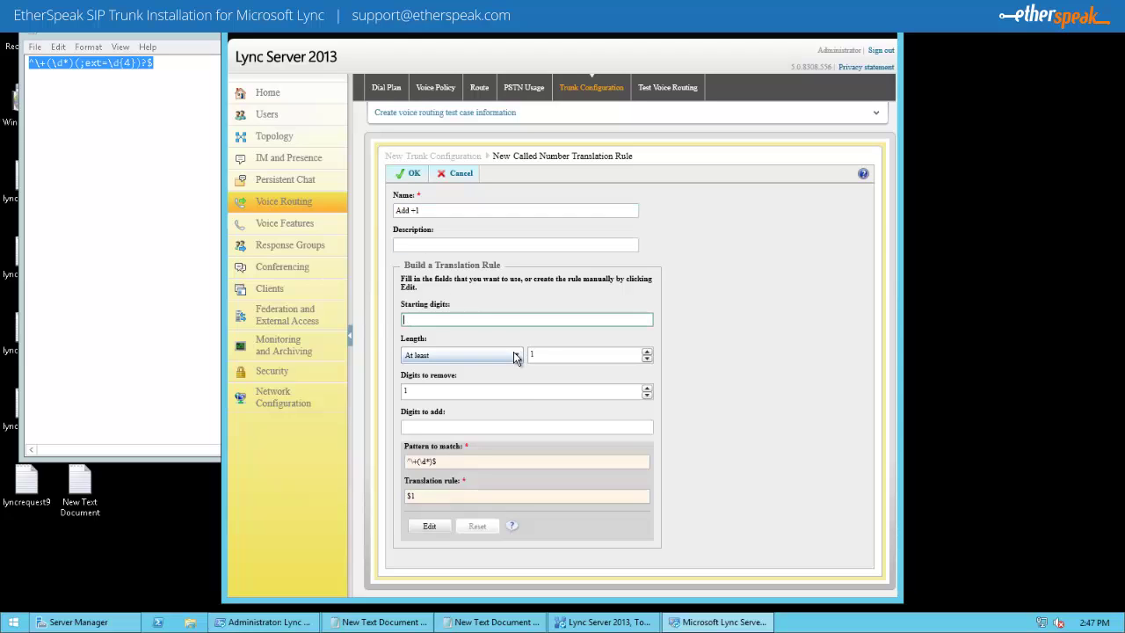
Step: Set length to exactly 10 digits, digits to remove 0, digits to add +1, and save the rule
left_click(515, 356)
left_click(450, 383)
left_click(561, 352)
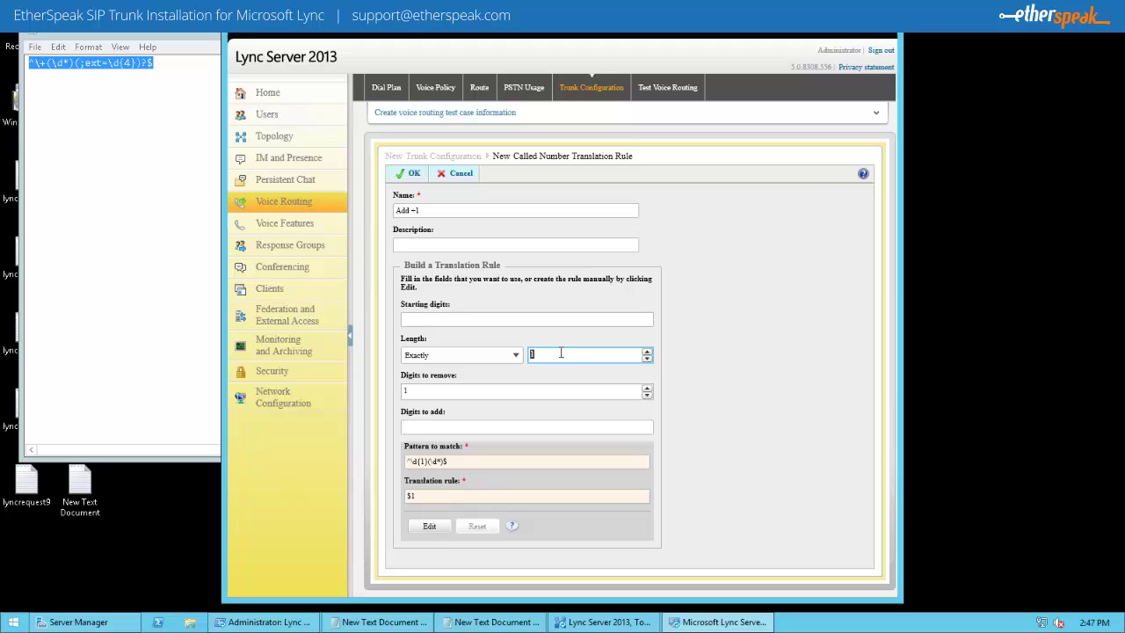
type("10")
left_click(451, 393)
double_click(448, 393)
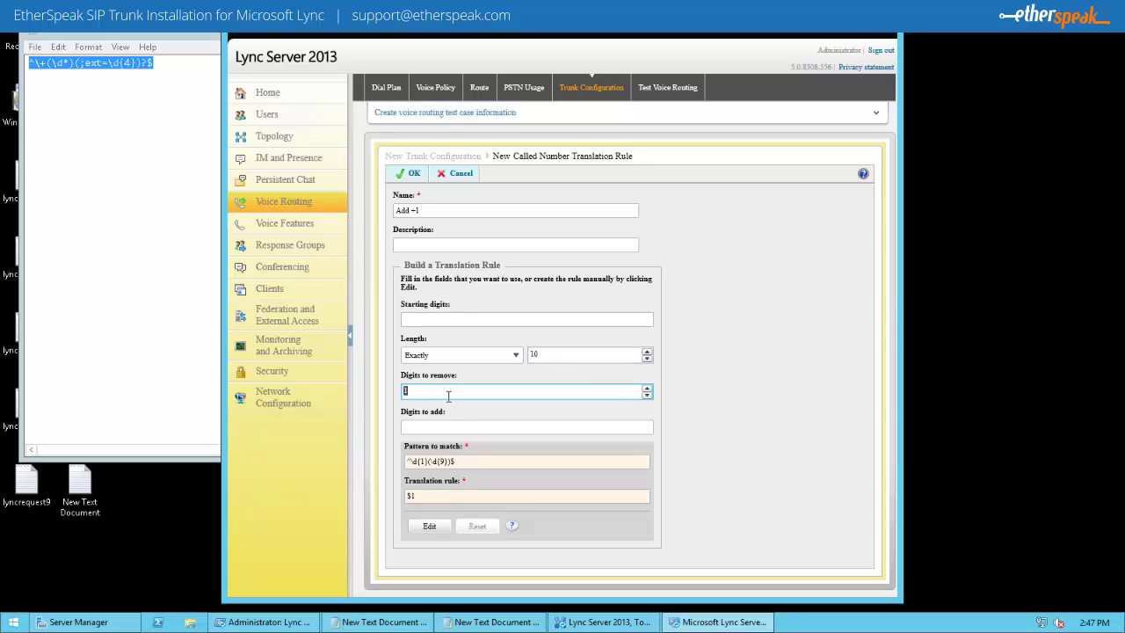
type("0")
left_click(450, 426)
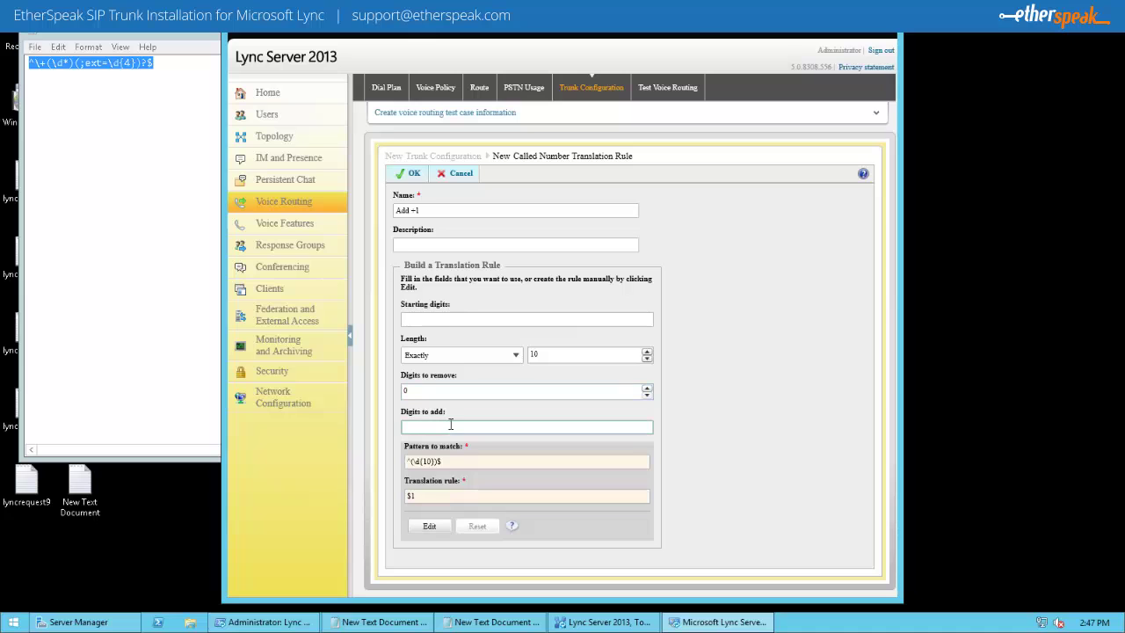
type("+1")
left_click(415, 173)
scroll(591, 511, "down", 1)
scroll(592, 510, "down", 1)
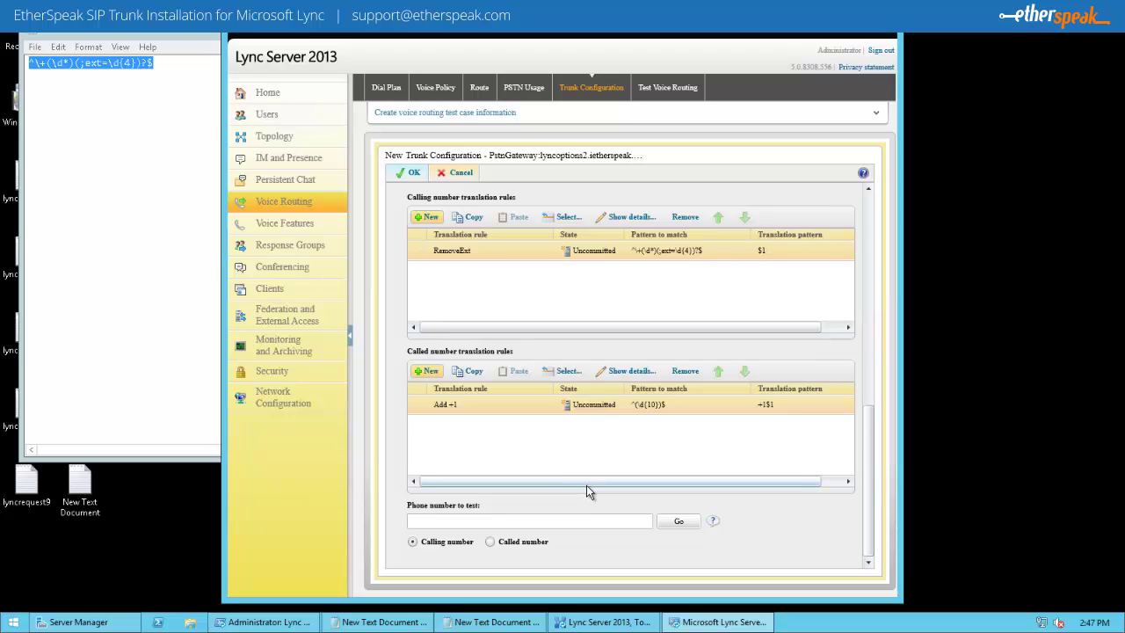
Step: Save the lyncoptions2 trunk configuration and commit all pending changes
left_click(411, 174)
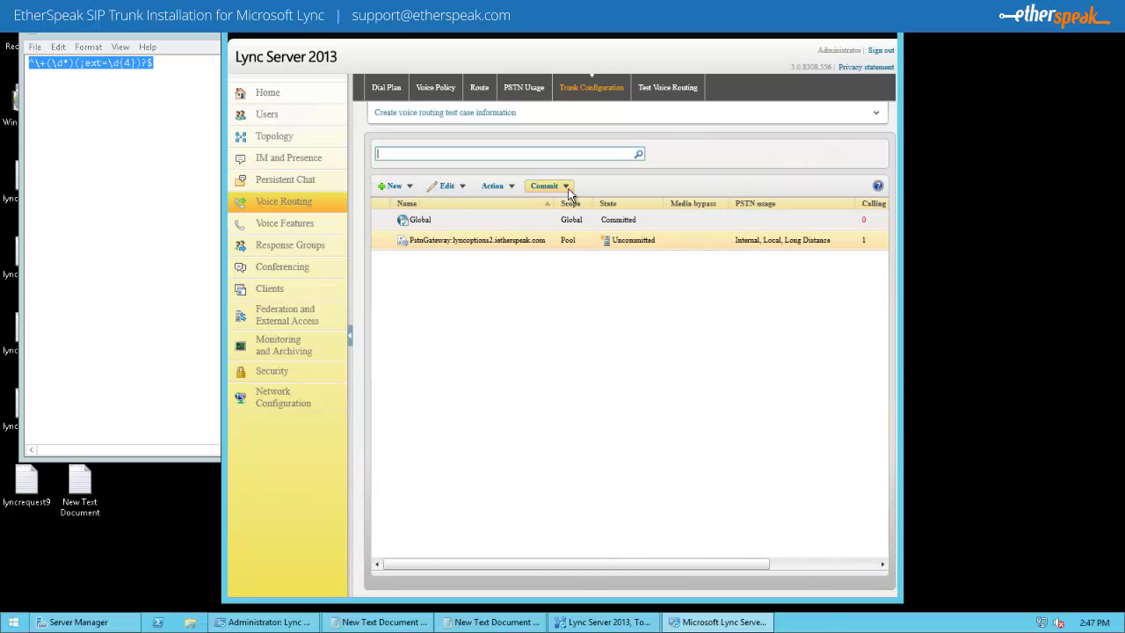
left_click(568, 193)
left_click(571, 218)
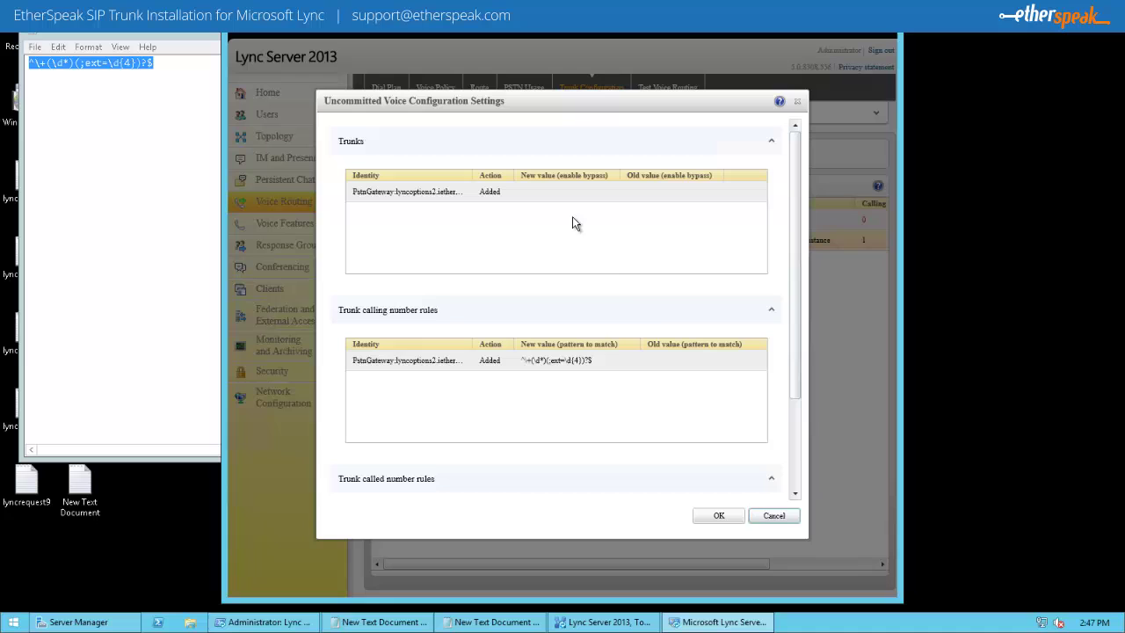
left_click(719, 517)
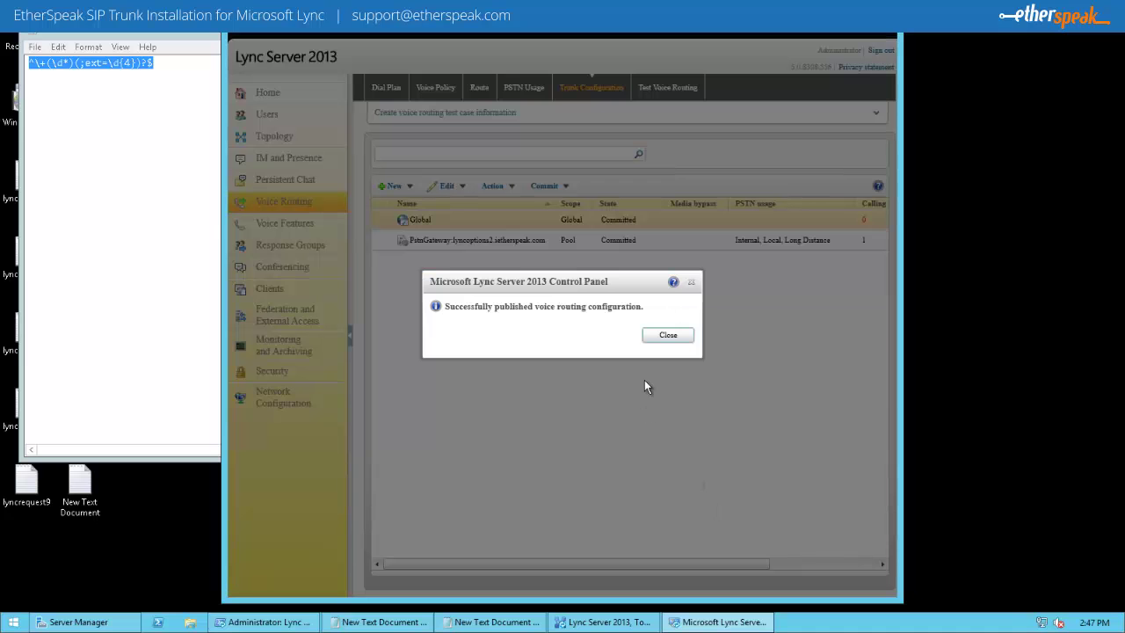
left_click(667, 335)
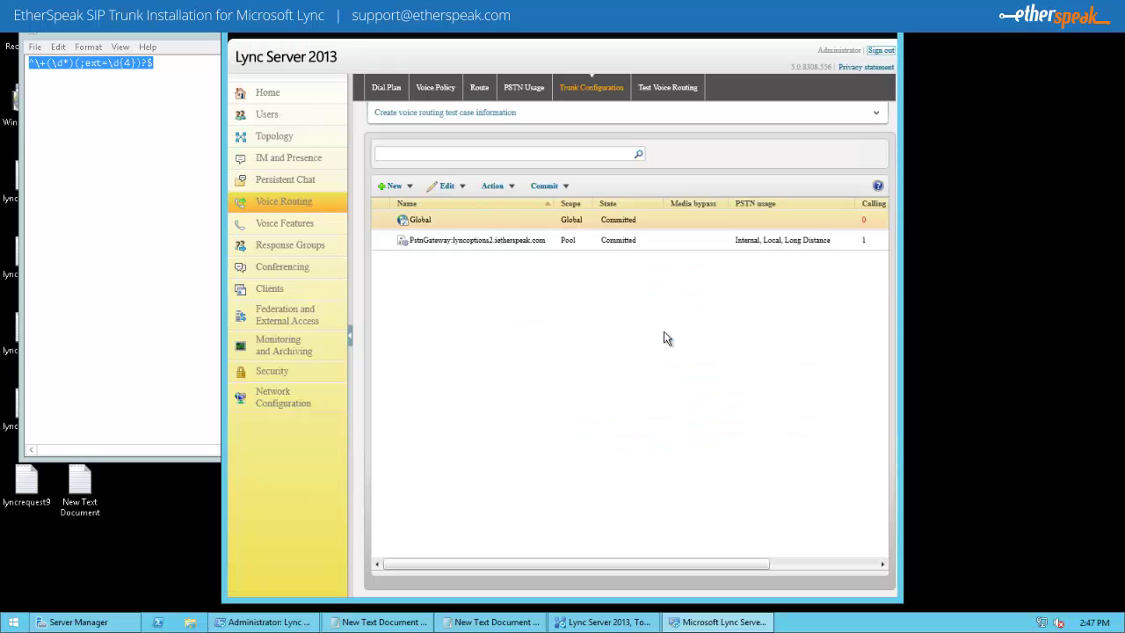
Step: Add the lyncoptions2 gateway as LocalRoute's associated trunk and save the route
left_click(482, 92)
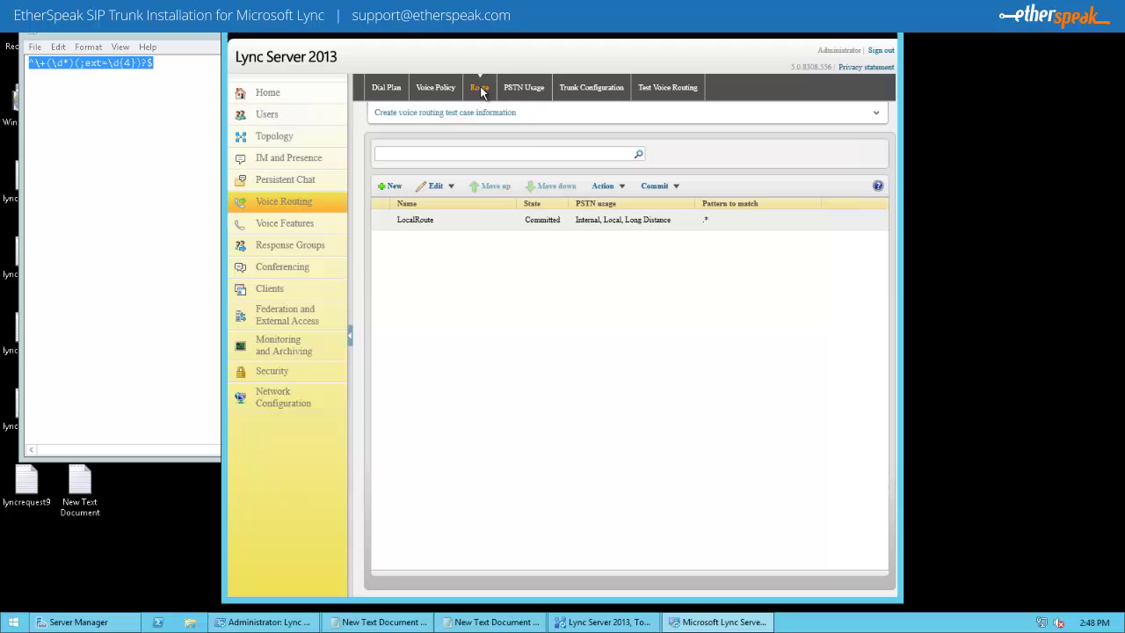
left_click(441, 222)
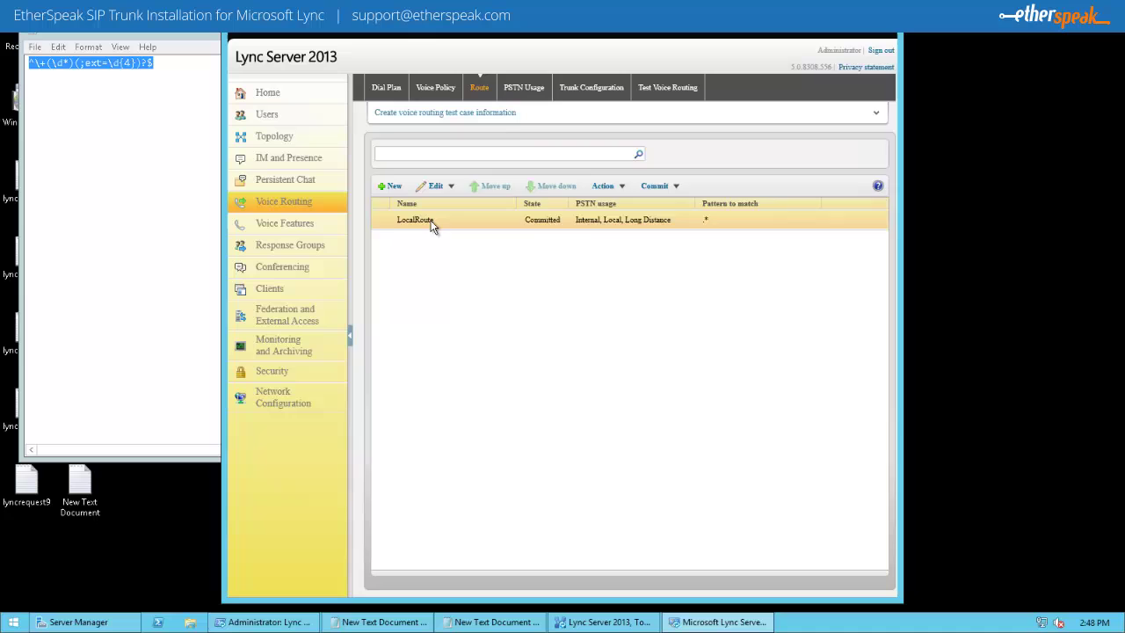
double_click(430, 226)
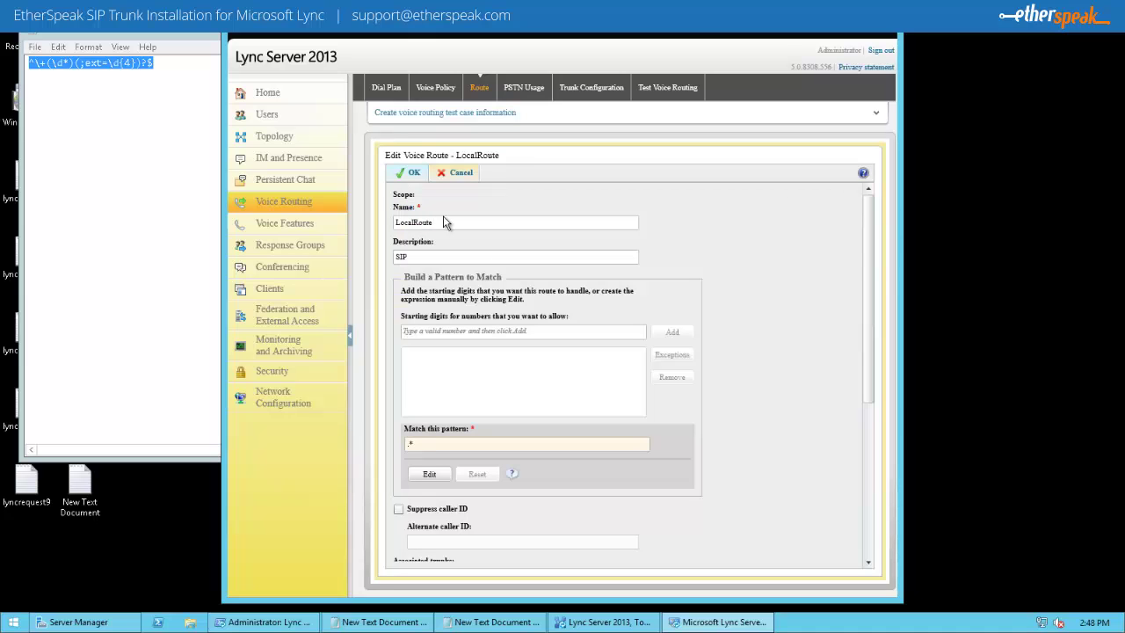
left_click_drag(867, 234, 857, 391)
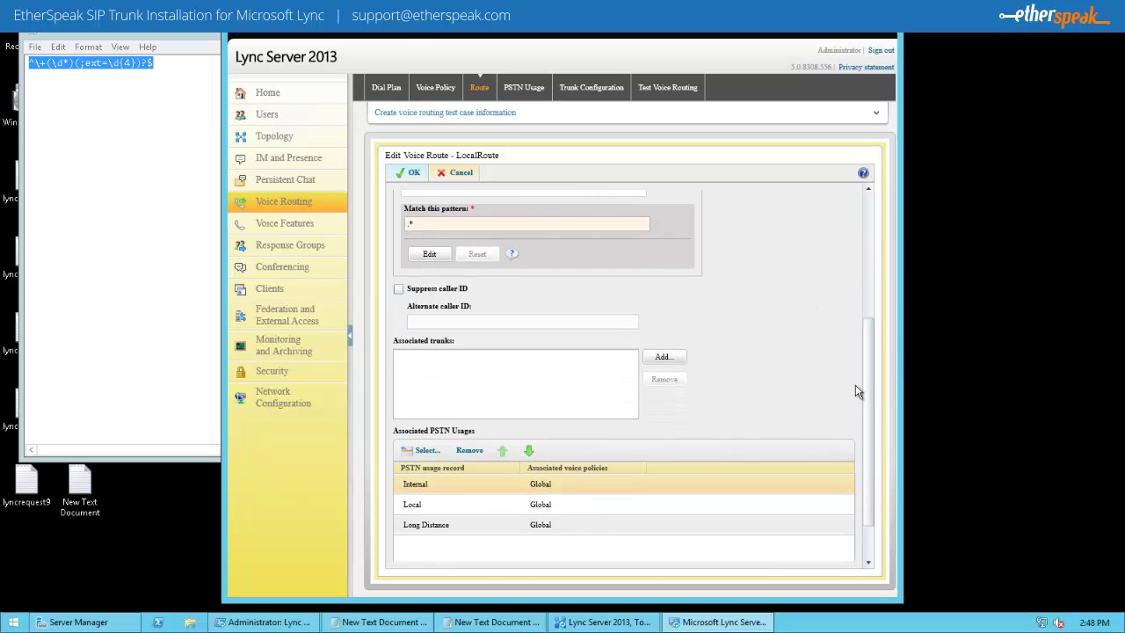
left_click(679, 358)
left_click(573, 278)
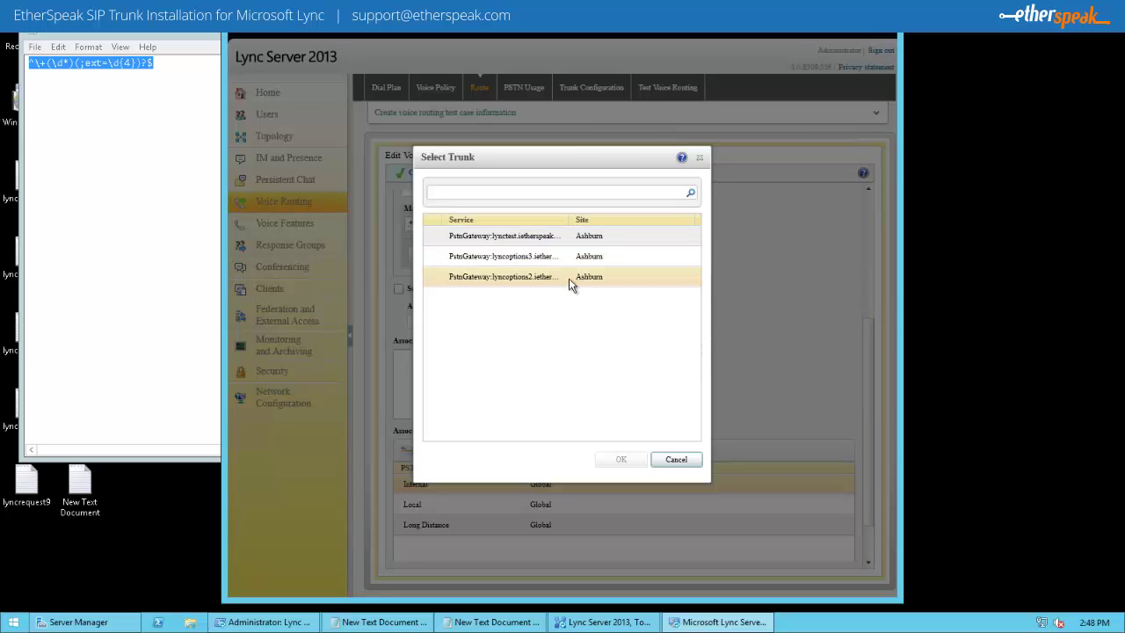
left_click(623, 462)
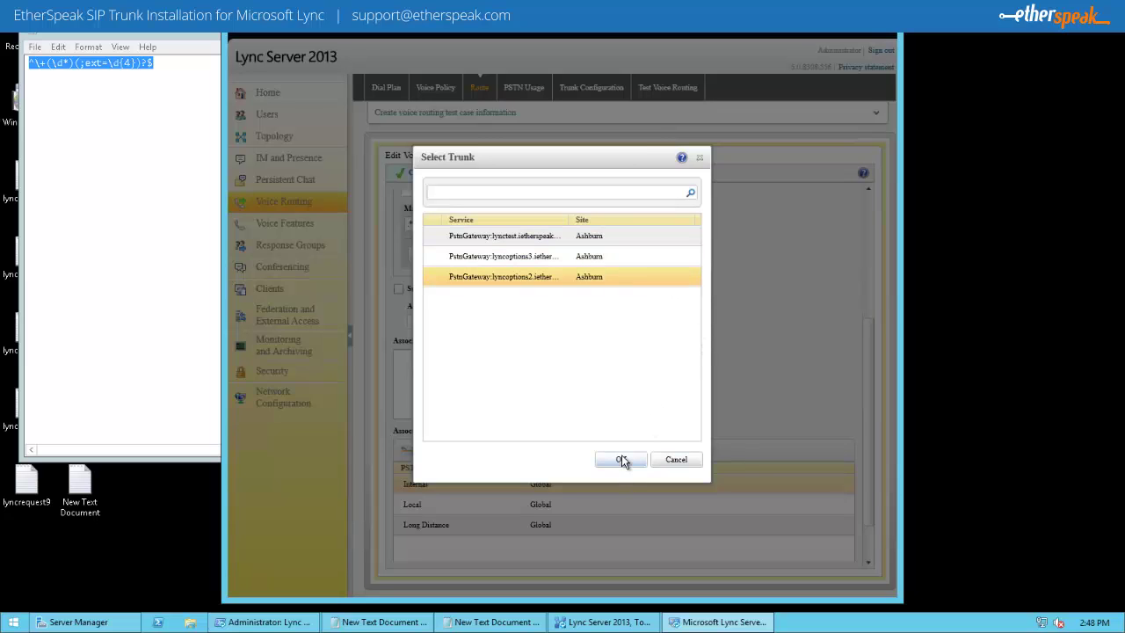
left_click(617, 461)
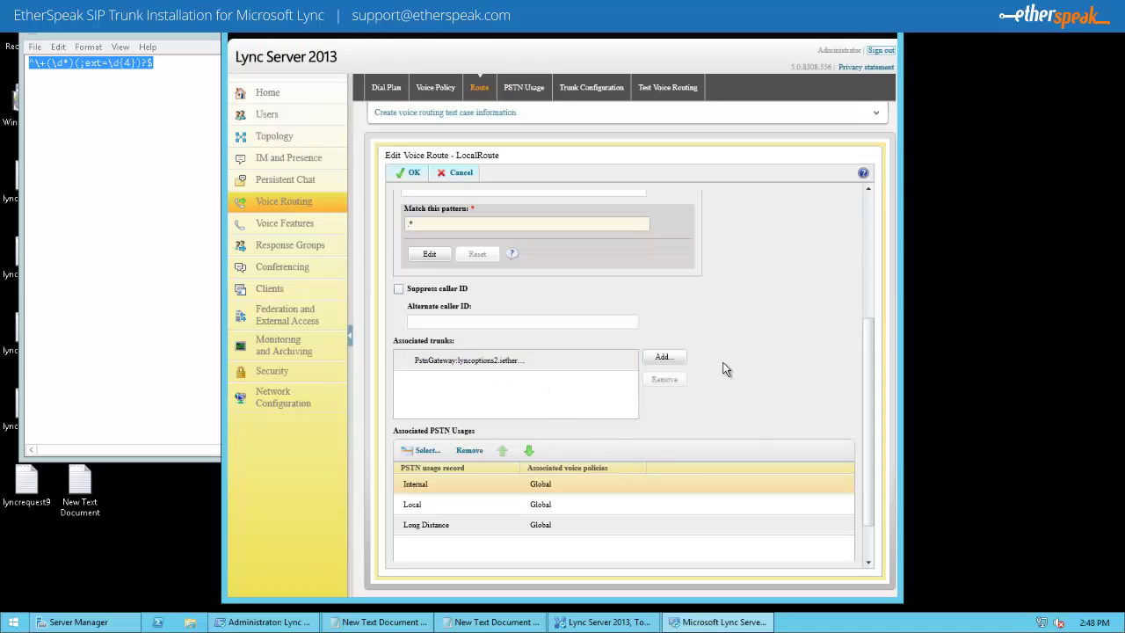
scroll(872, 378, "down", 2)
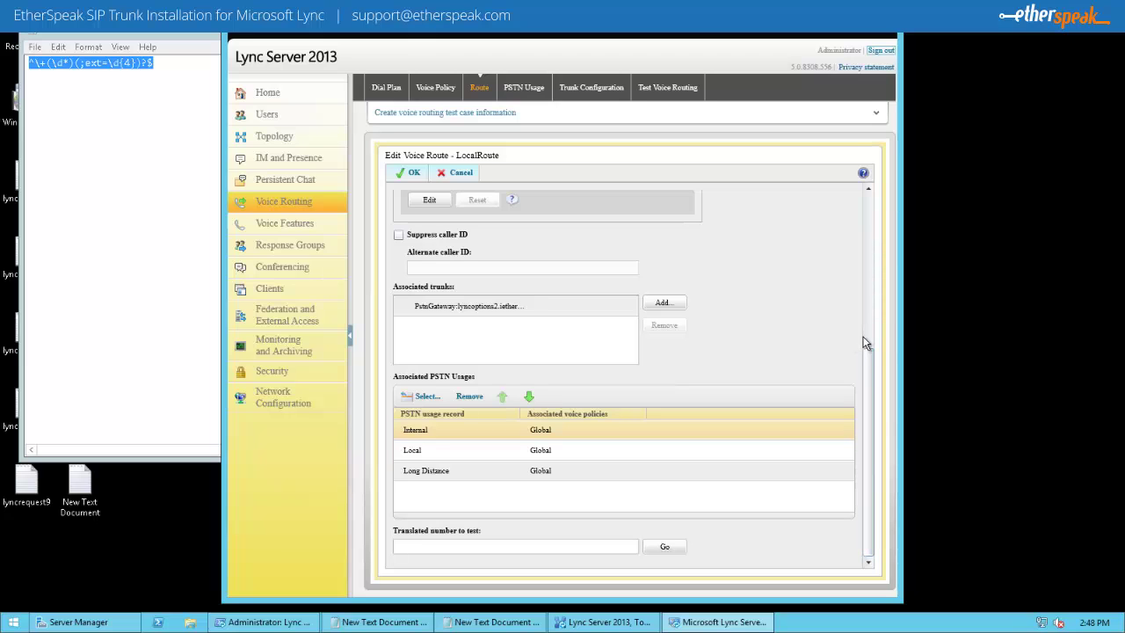
left_click(410, 172)
Step: Commit all pending route changes, then return to the Trunk Configuration list
left_click(673, 185)
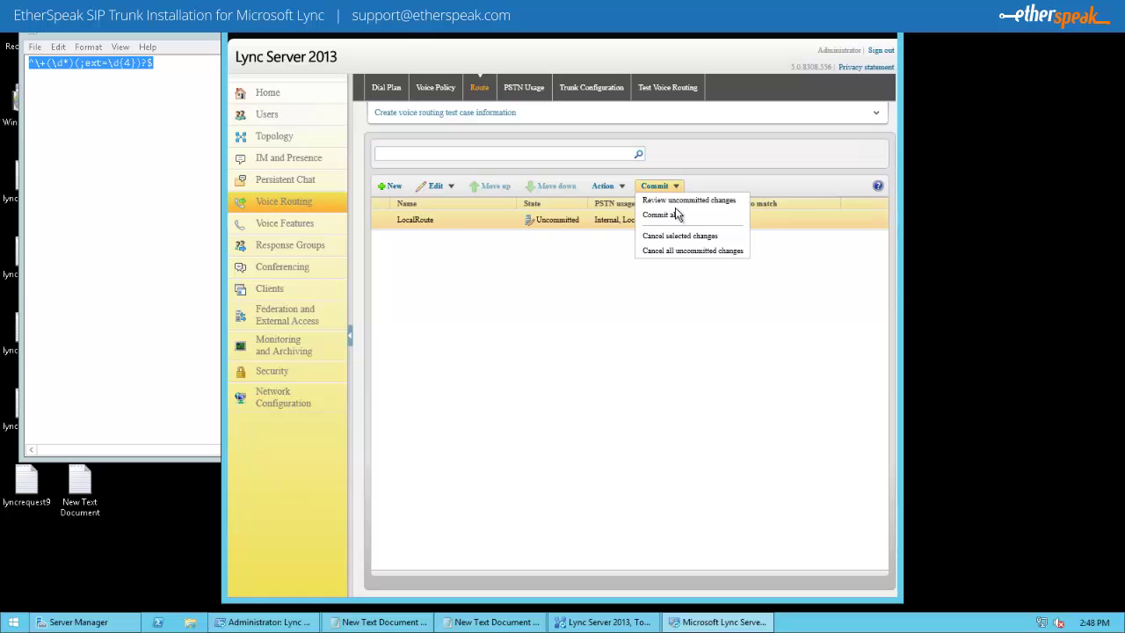
left_click(673, 224)
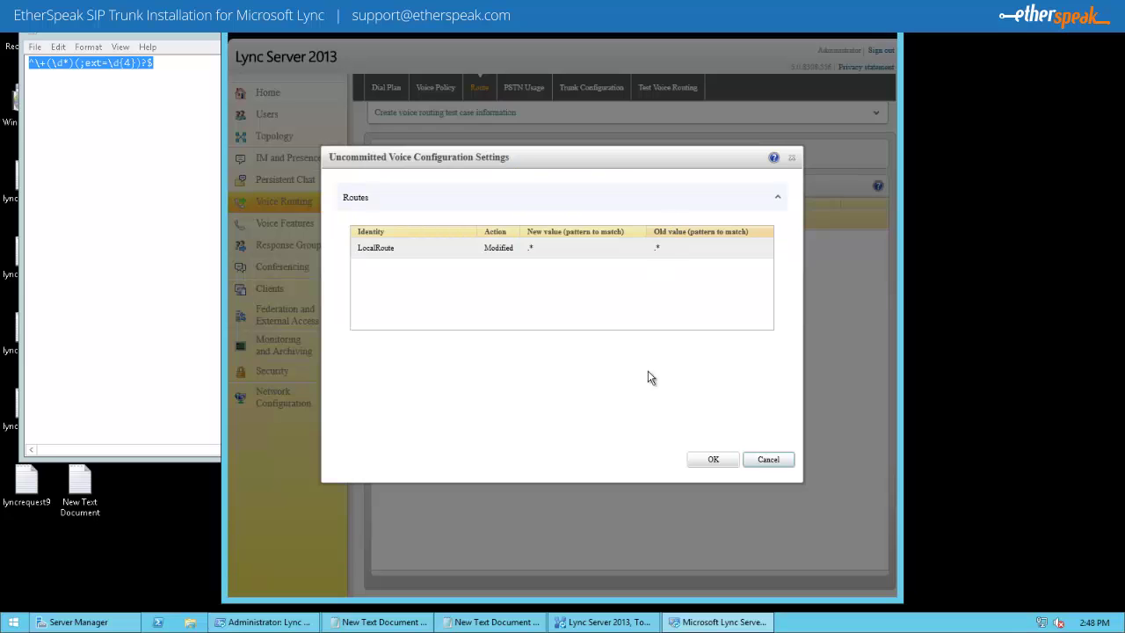
left_click(722, 461)
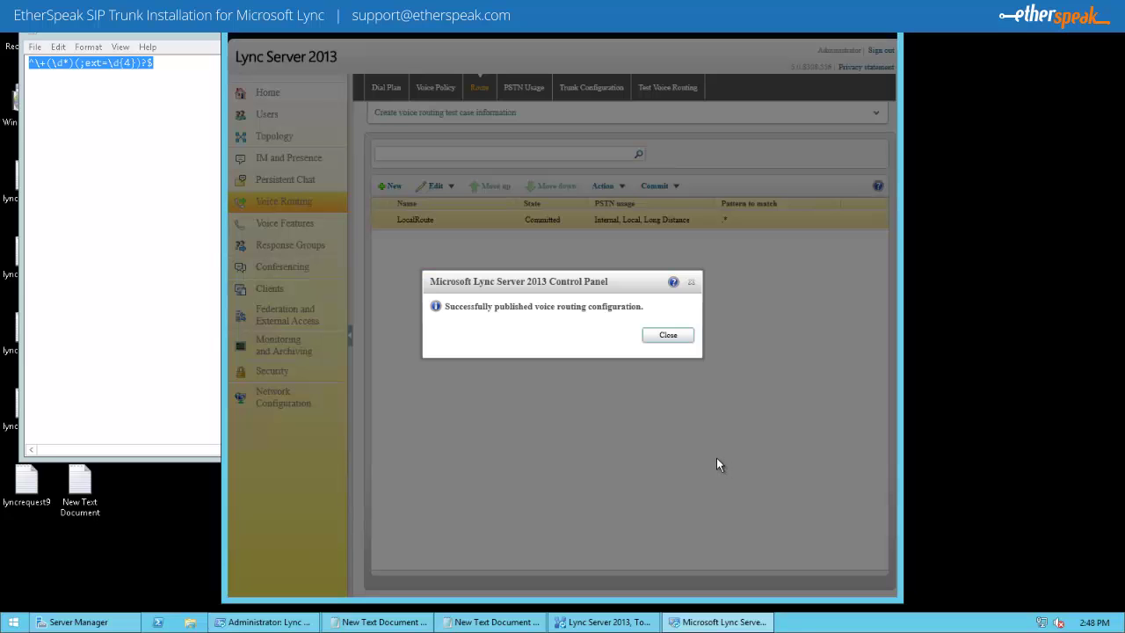
left_click(666, 337)
left_click(592, 88)
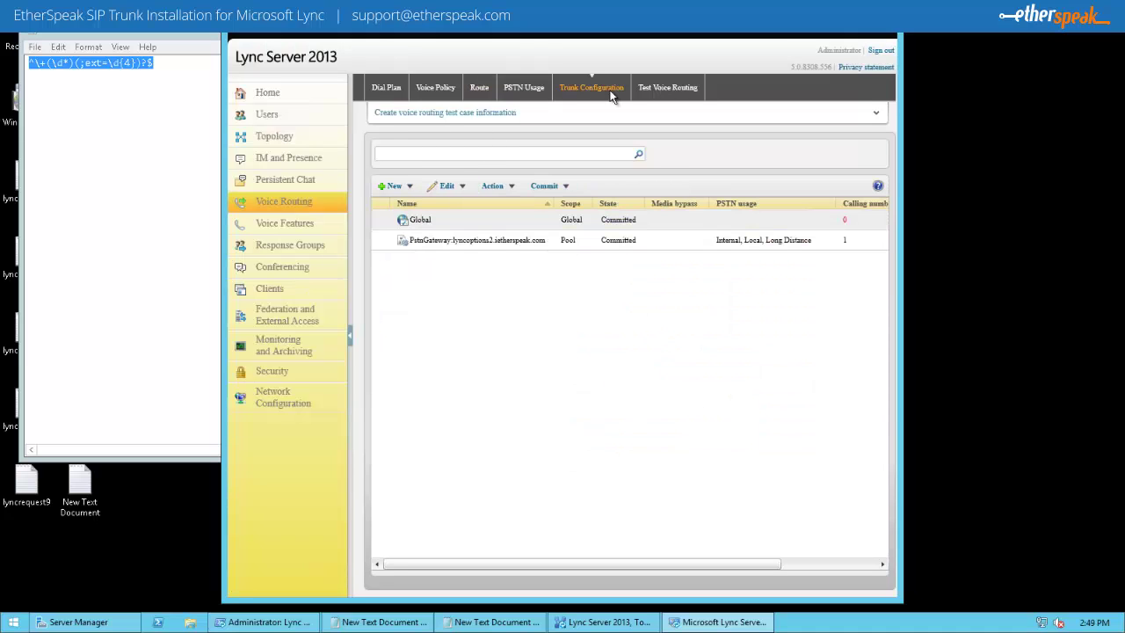